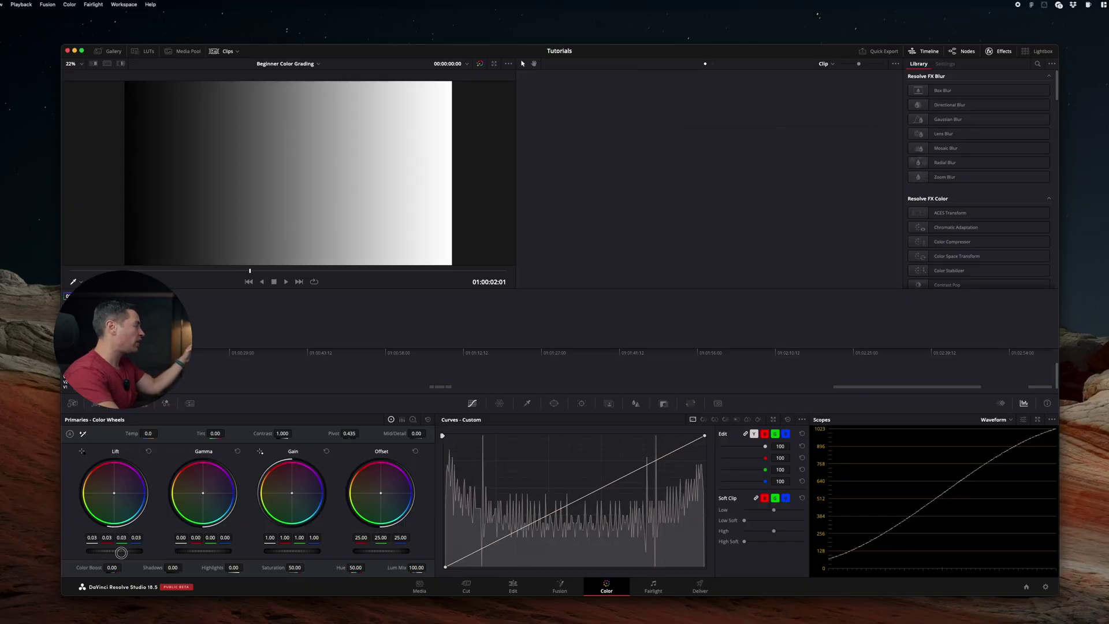
Swing Lift, Gamma and Gain on the gradient, including Gain down to 0.95, to compare tonal response
drag(99, 549, 126, 553)
drag(196, 551, 178, 543)
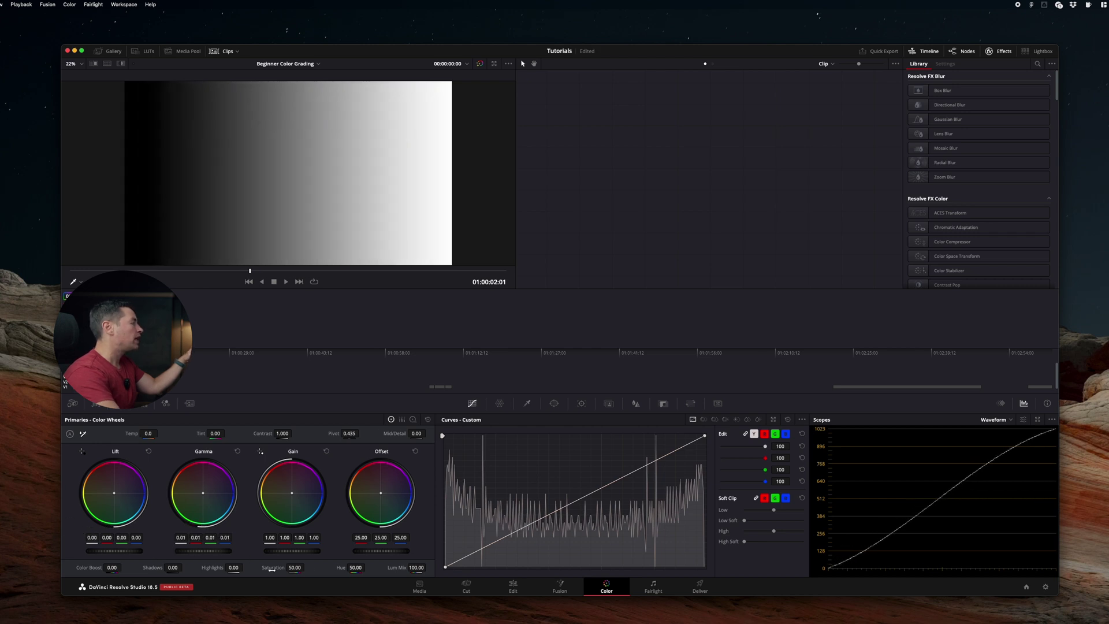
drag(283, 548, 268, 551)
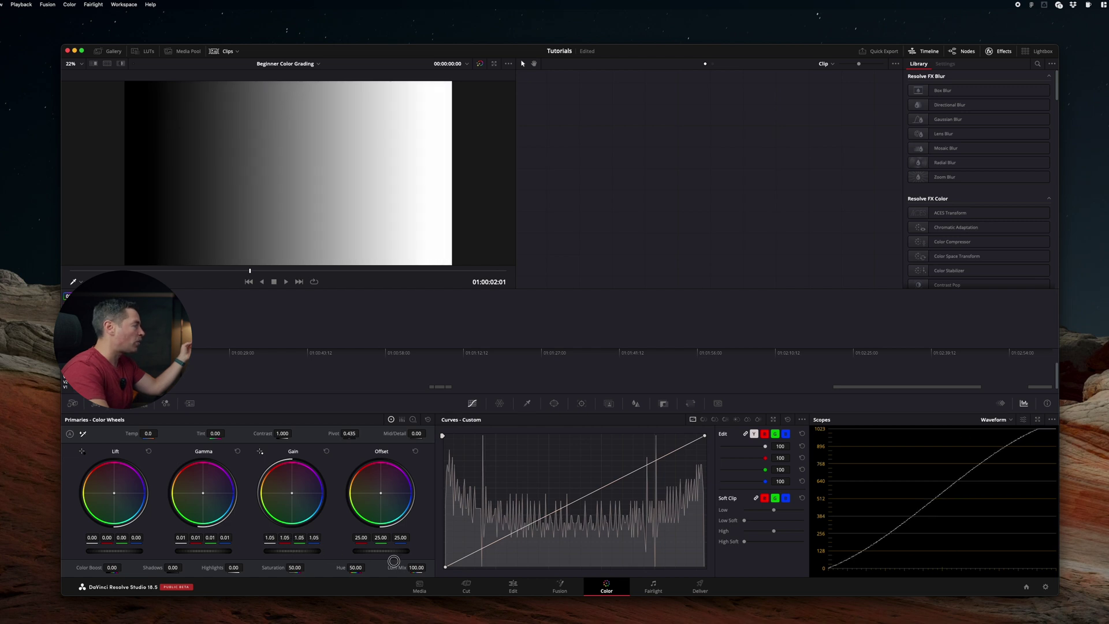
drag(319, 551, 306, 552)
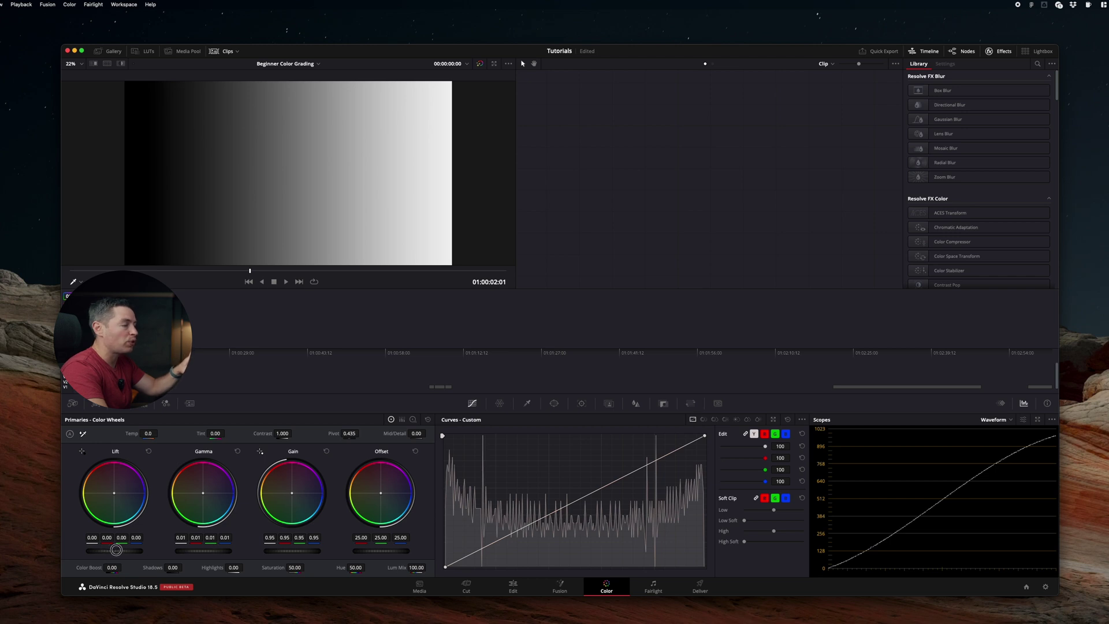
mouse_move(132, 550)
mouse_down()
mouse_move(118, 547)
mouse_move(134, 541)
mouse_up()
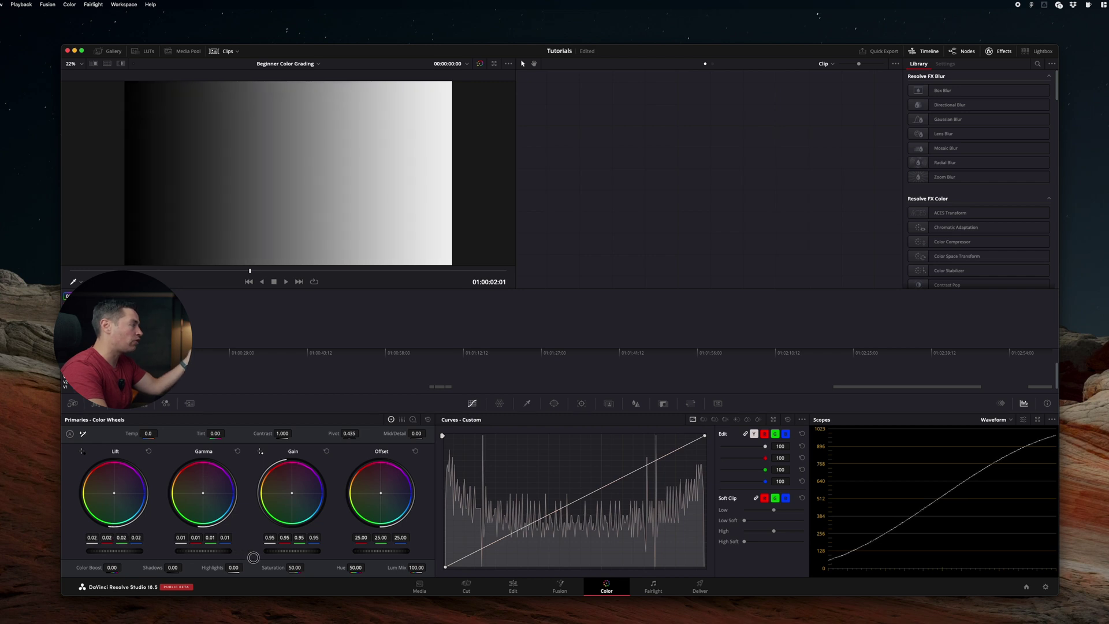
drag(253, 557, 299, 563)
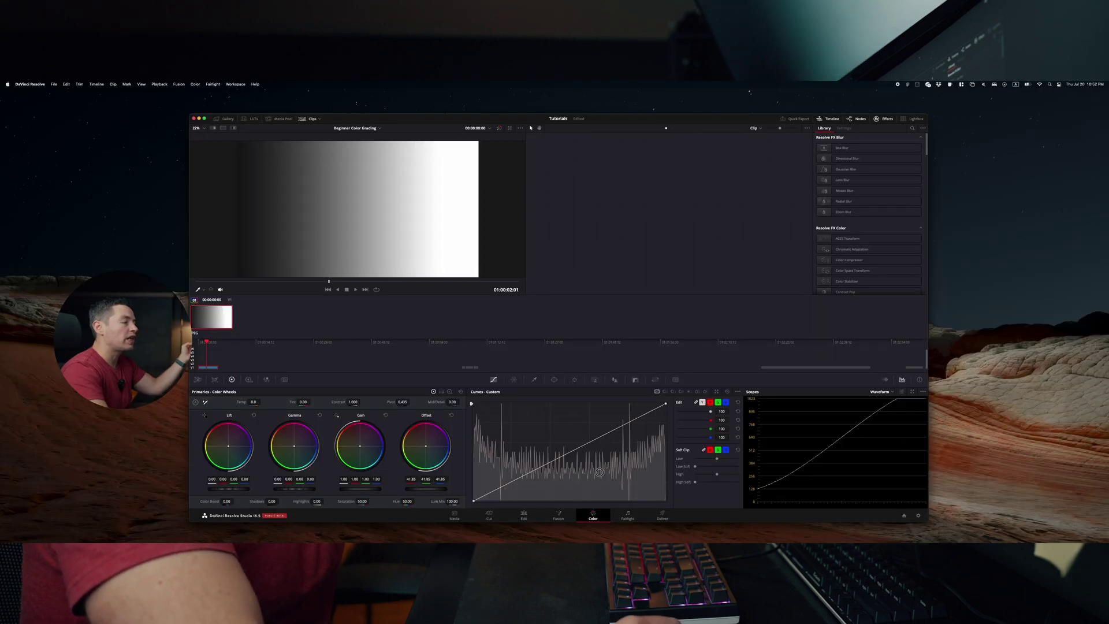
Reset Offset to 25.00, switch to Log Wheels, and test lifting the shadows before zeroing them
click(451, 415)
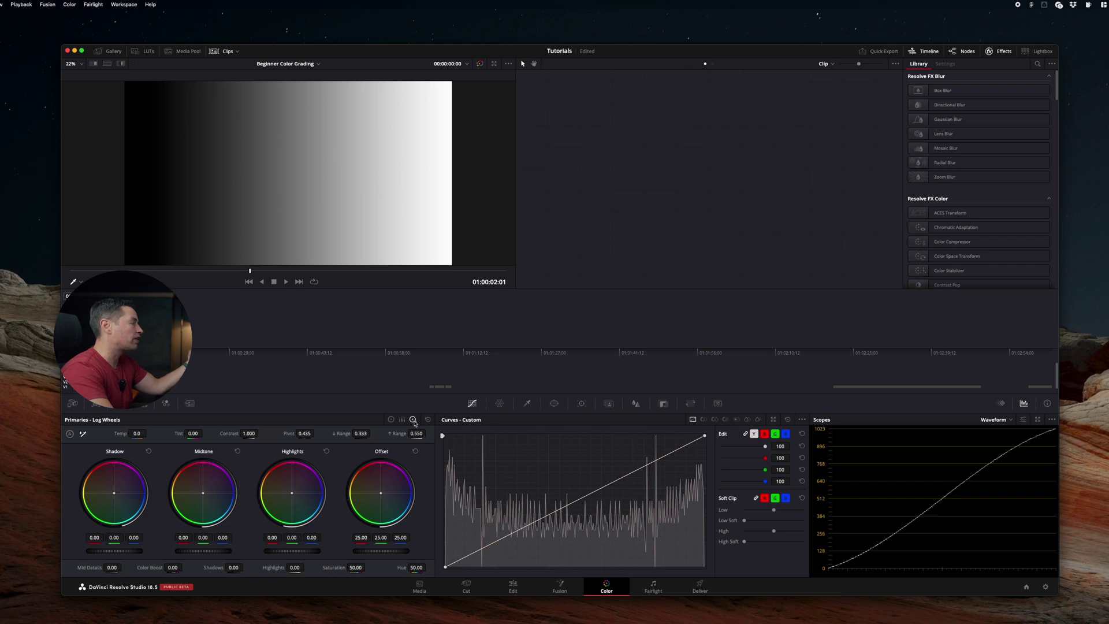
click(391, 420)
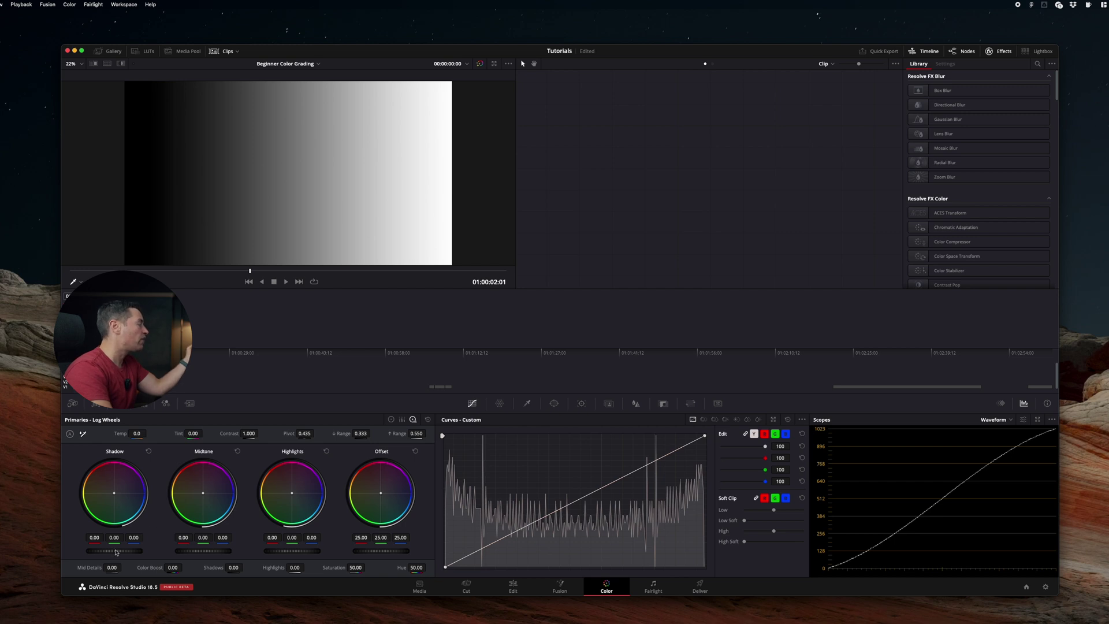
drag(114, 550, 513, 553)
drag(445, 547, 1097, 404)
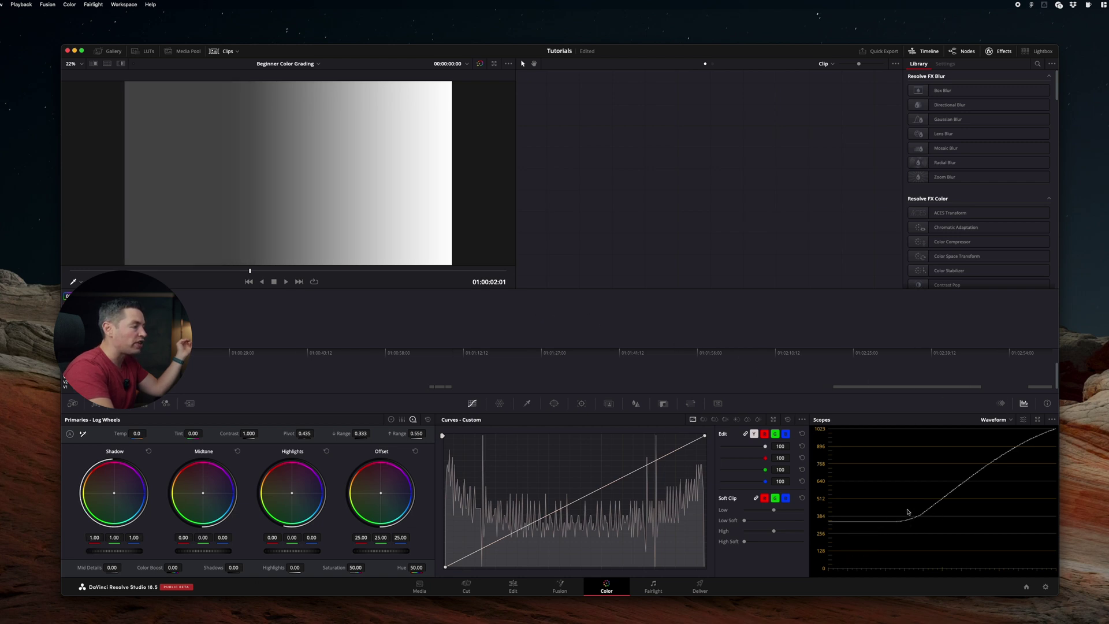
click(149, 451)
After a brief midtone test, set Highlights fully down to -1.00 and Shadows fully up to 1.00
drag(203, 550, 311, 550)
click(237, 451)
drag(311, 551, 289, 550)
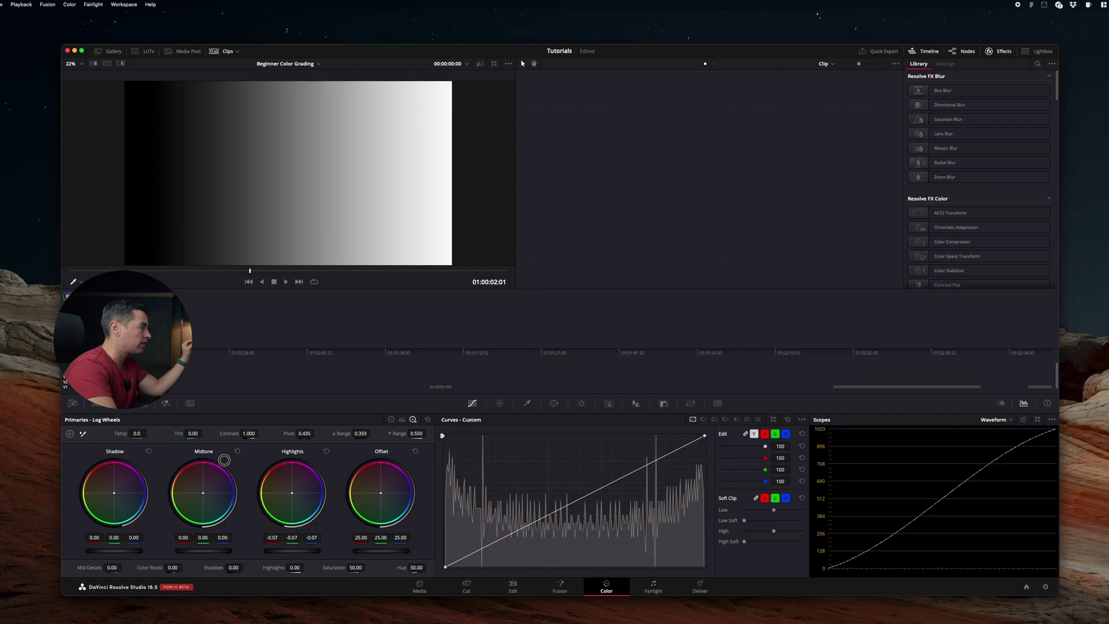
drag(289, 550, 266, 550)
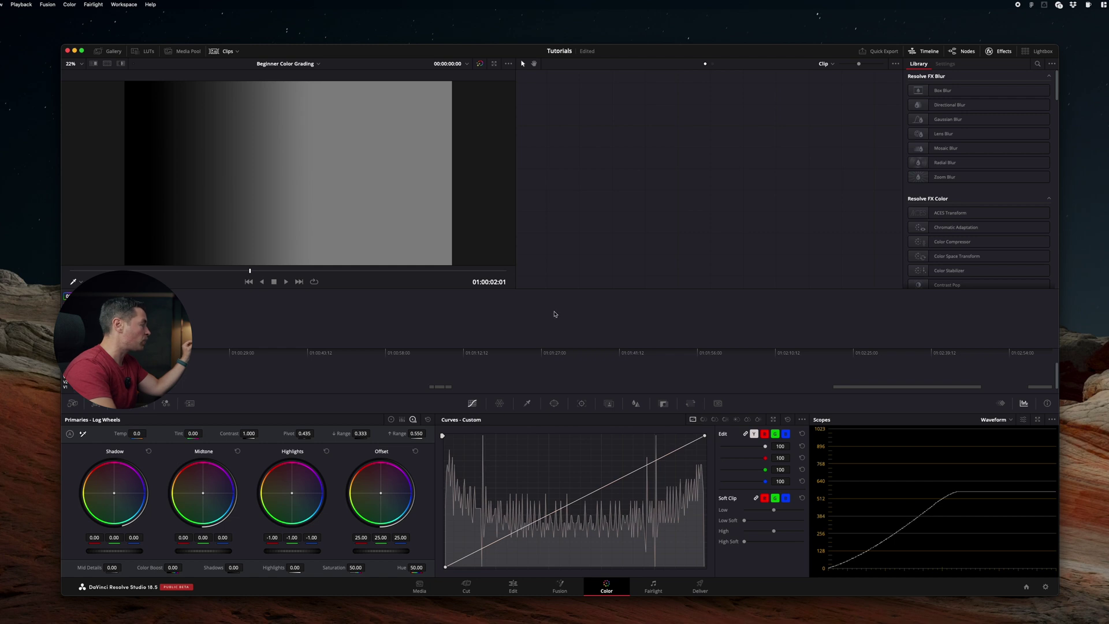
drag(108, 551, 139, 550)
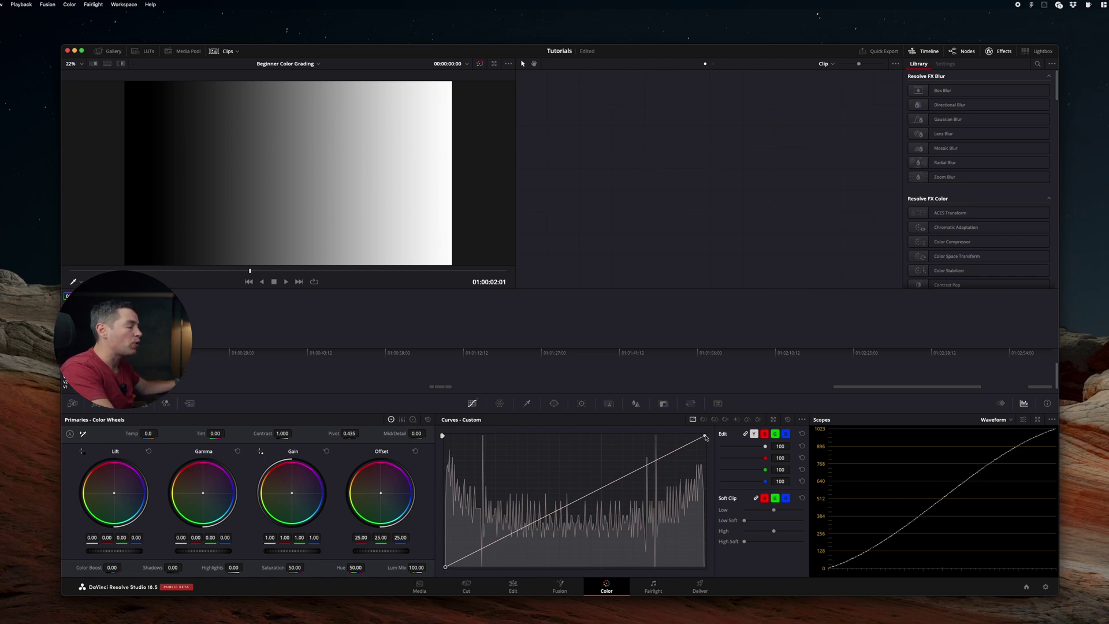
Adjust the custom curve's white and black points and add midtone points forming a contrast S-curve
mouse_move(705, 437)
mouse_down()
mouse_move(718, 456)
mouse_move(718, 438)
mouse_up()
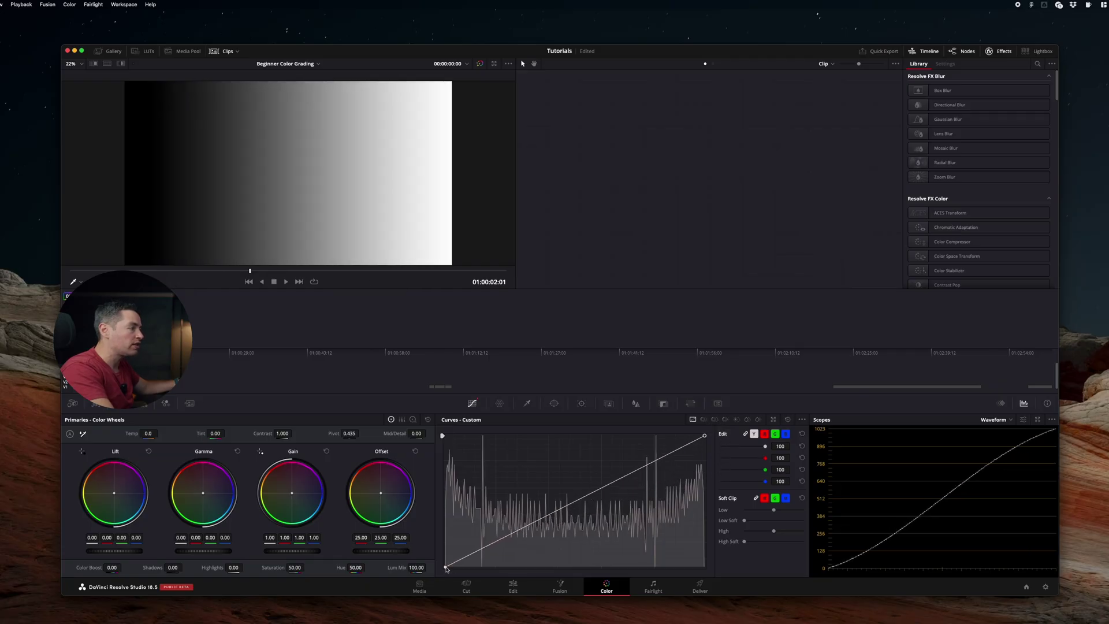
mouse_move(446, 569)
mouse_down()
mouse_move(449, 532)
mouse_move(438, 565)
mouse_move(461, 565)
mouse_move(445, 567)
mouse_move(443, 546)
mouse_move(438, 567)
mouse_up()
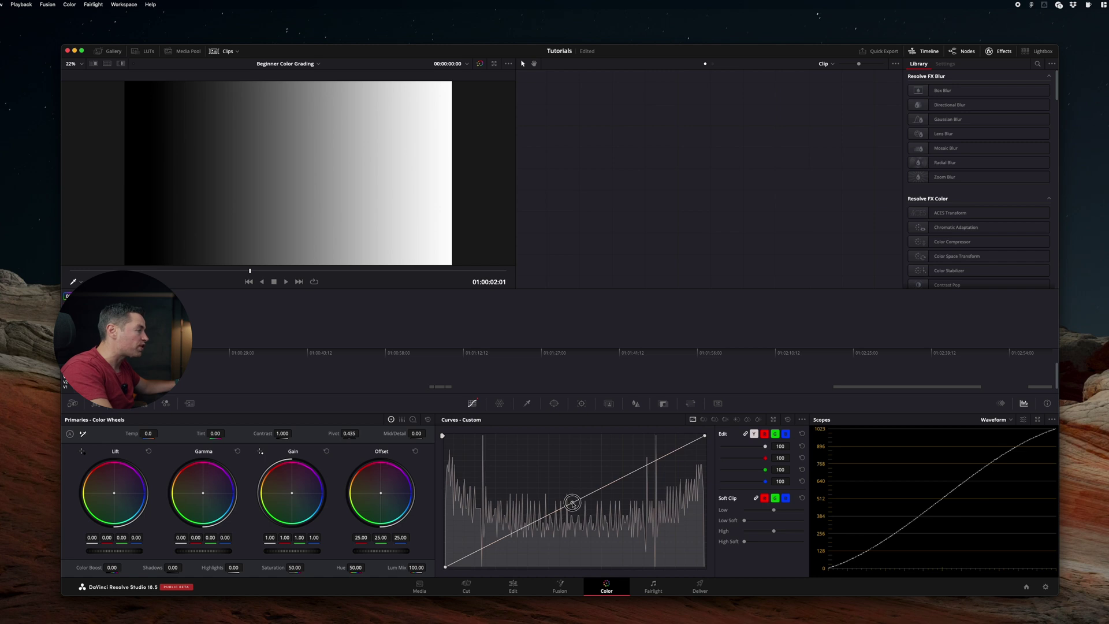
drag(572, 503, 569, 489)
drag(506, 525, 509, 541)
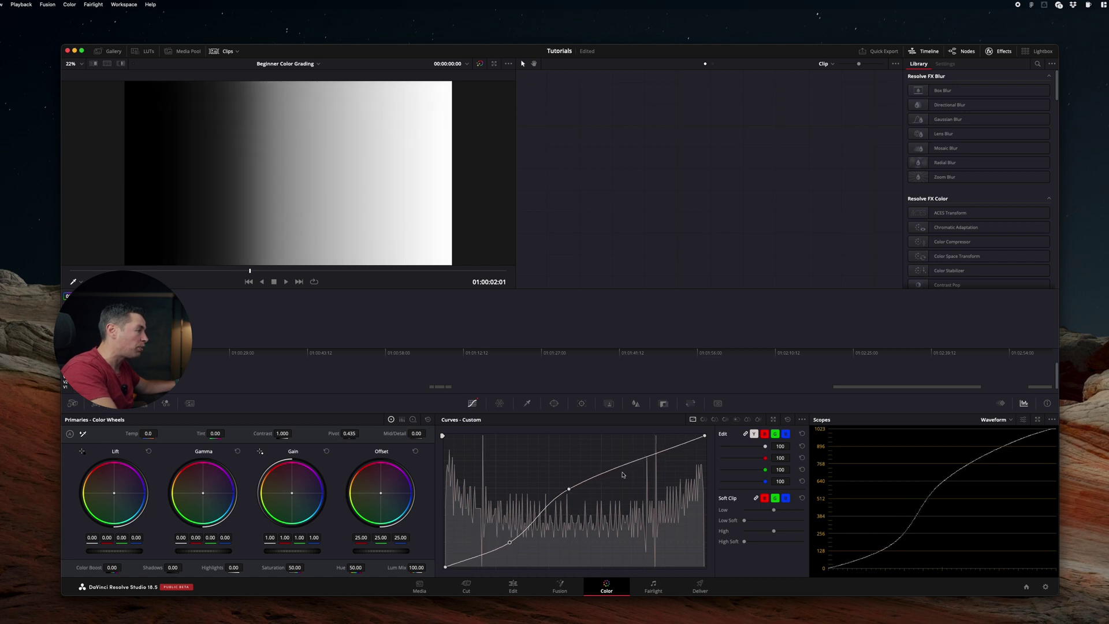
drag(629, 469, 629, 448)
drag(569, 489, 561, 495)
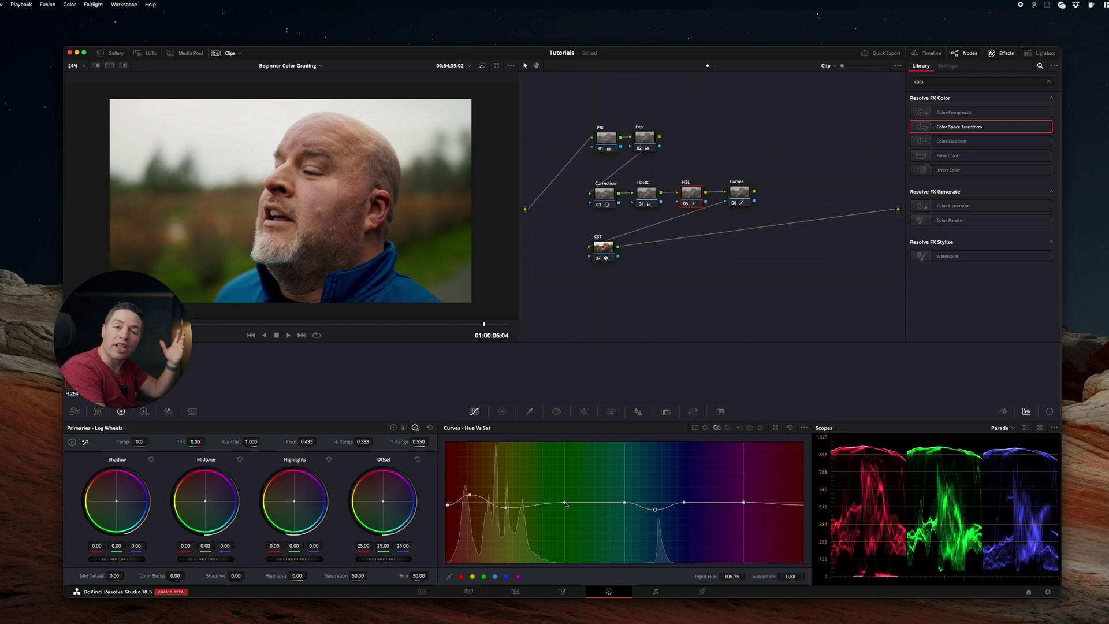
Select the blue point on the hue curve and rotate the blue hues, then select the magenta point
click(505, 508)
drag(506, 501, 499, 503)
click(505, 500)
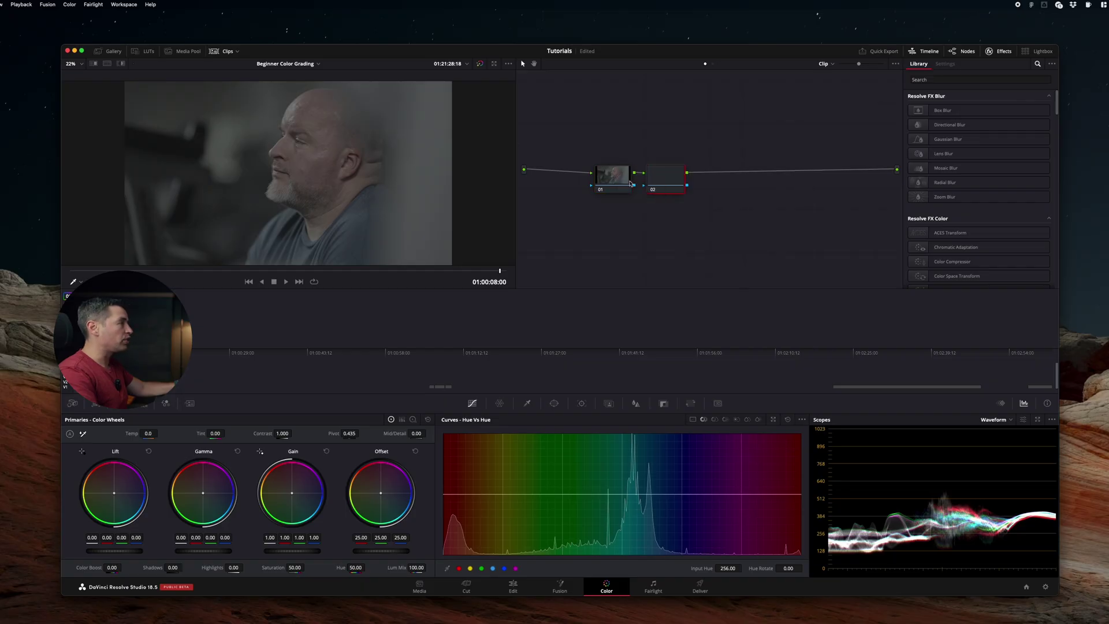
Apply the Sony SLog3SGamut3.CineToLC-709TypeA LUT to node 02 from its context menu
drag(657, 182, 715, 176)
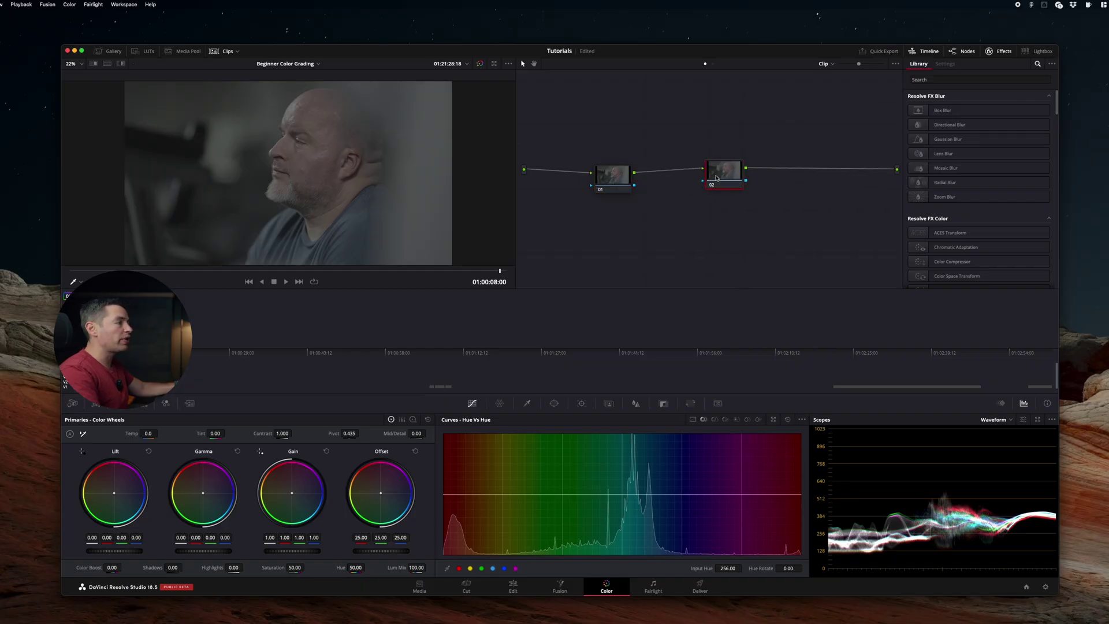
right_click(719, 176)
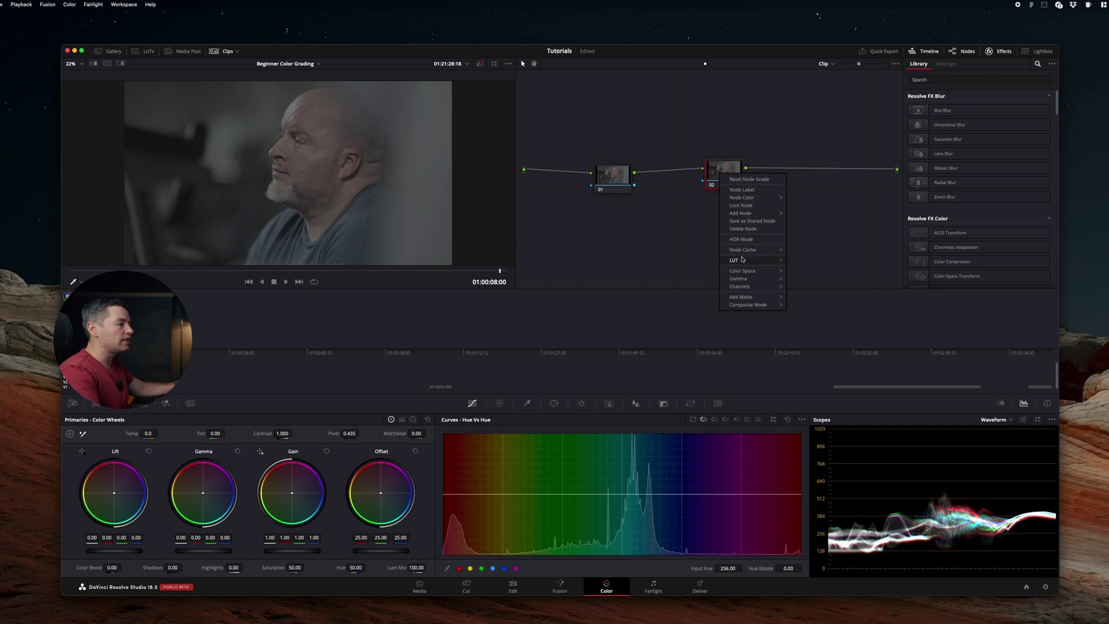
mouse_move(754, 262)
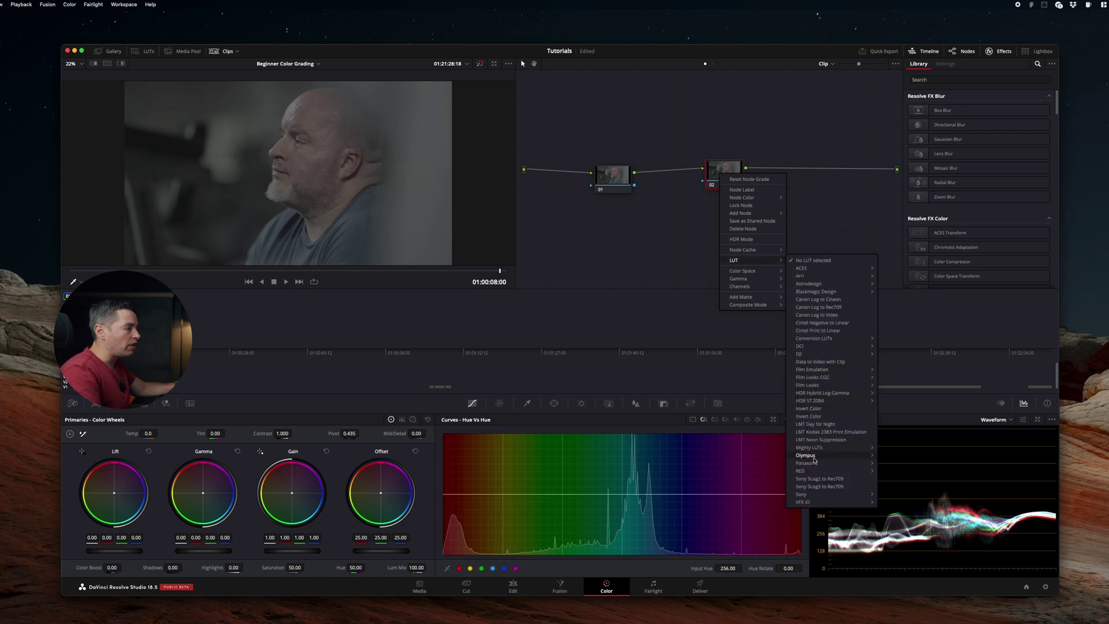
mouse_move(814, 495)
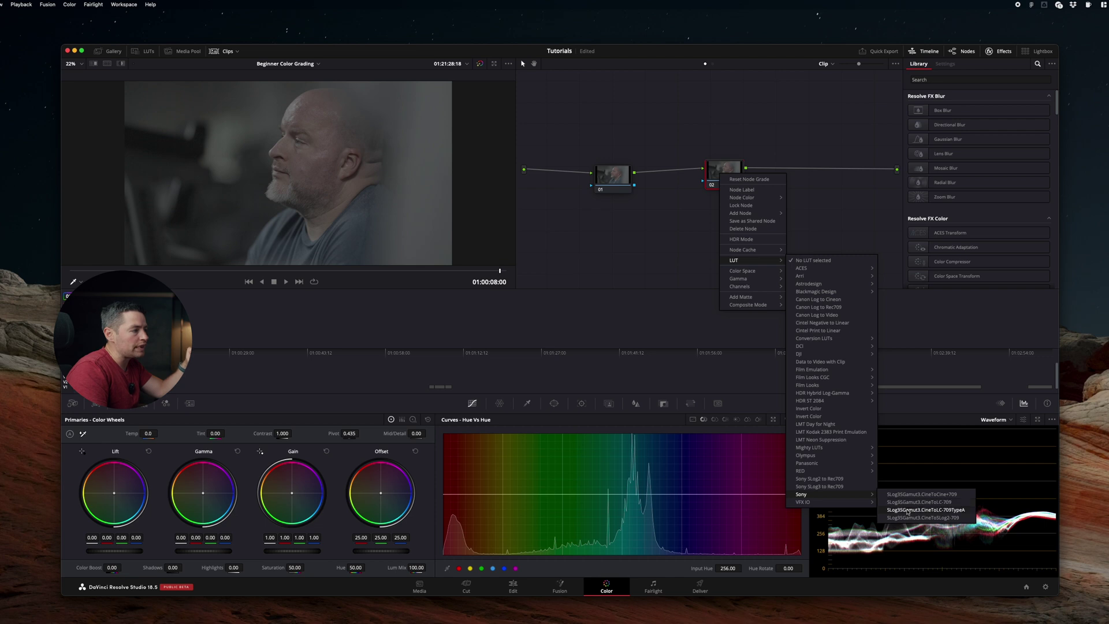
click(950, 510)
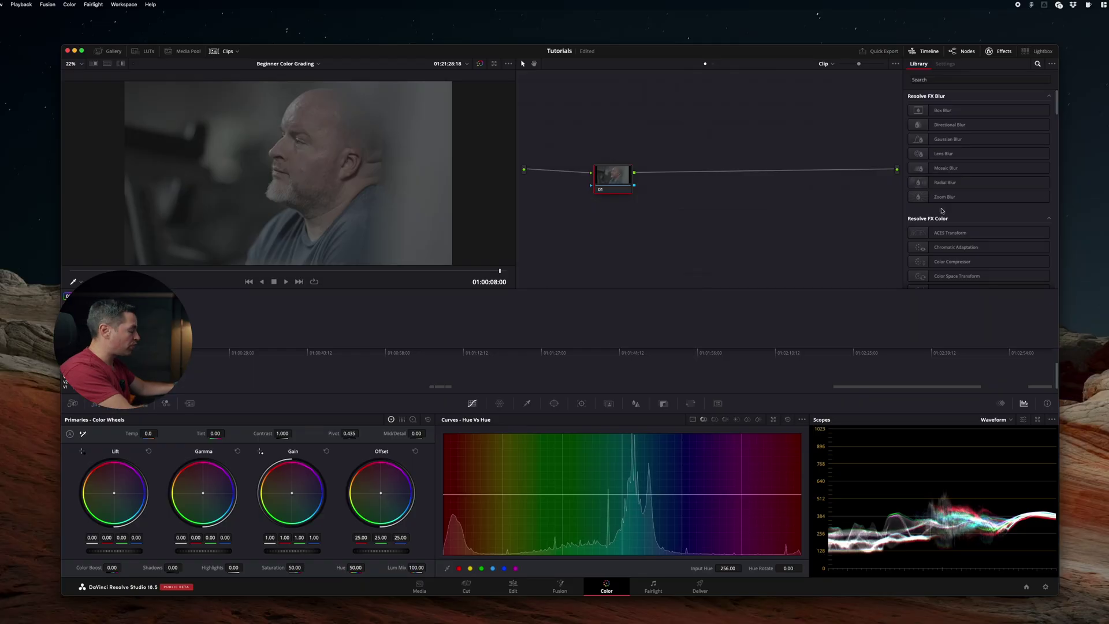
Add a Color Space Transform node with input Sony S-Gamut3.Cine and input gamma Sony S-Log3
text(color)
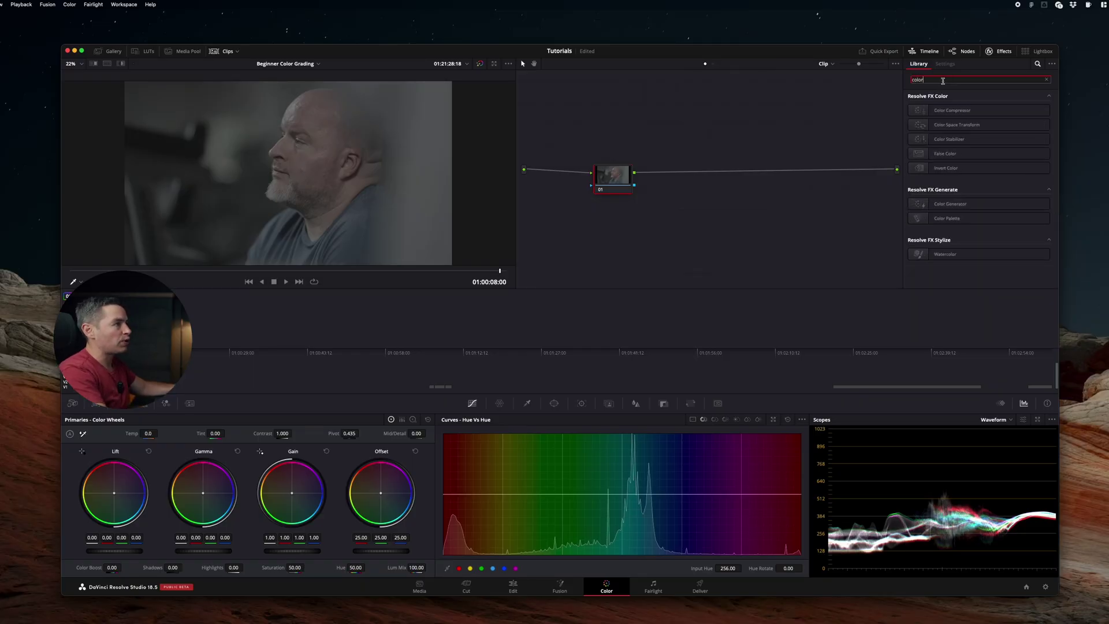
drag(946, 130, 770, 175)
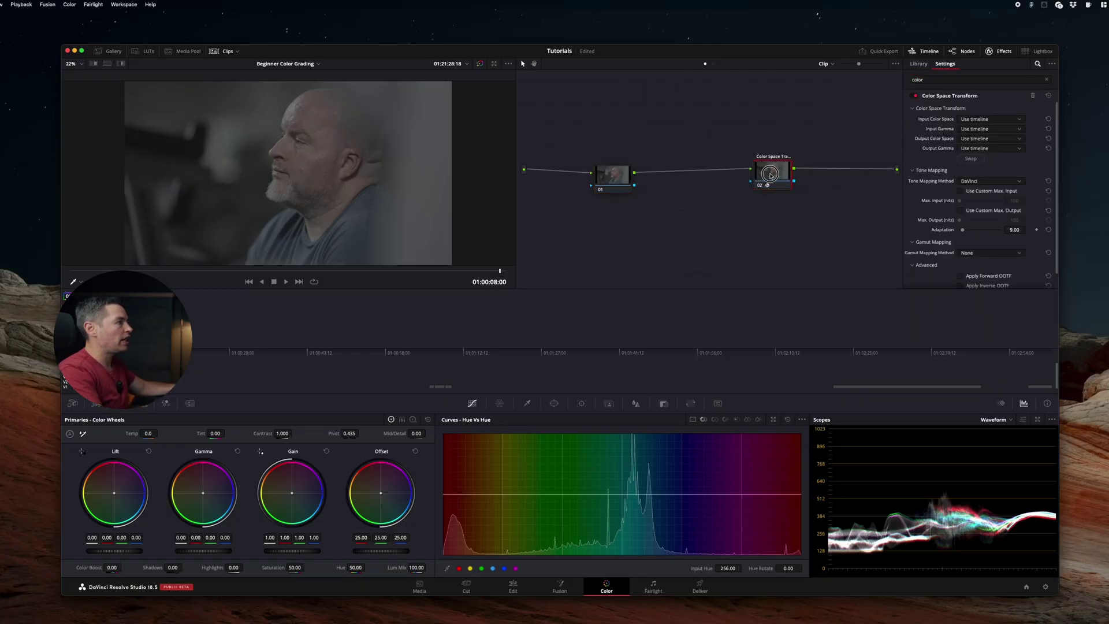
click(974, 119)
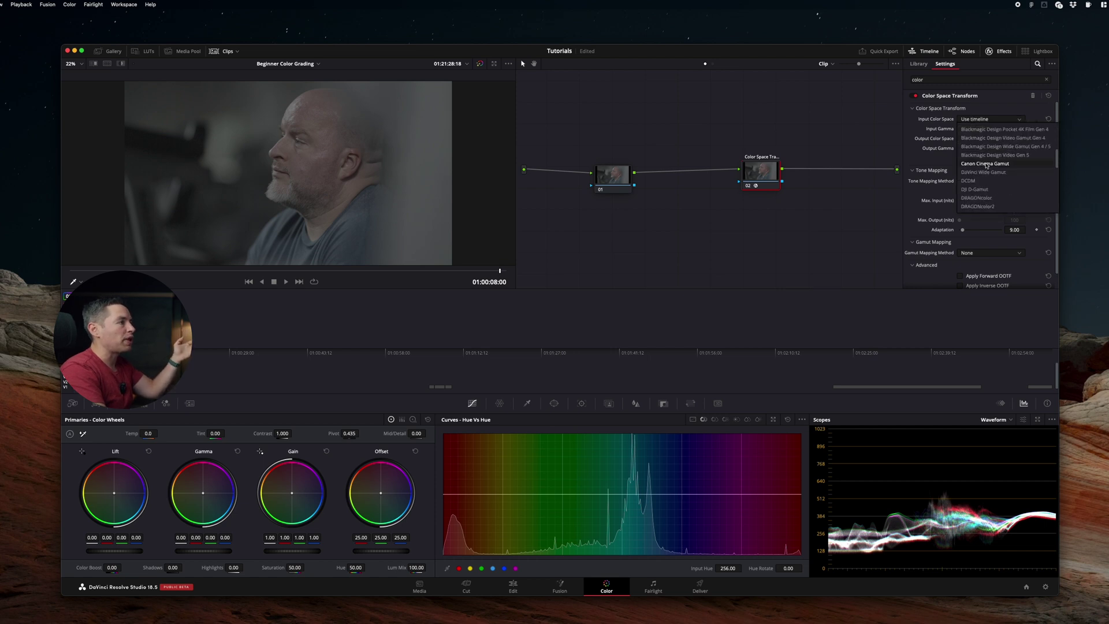
scroll(986, 166, down, 10)
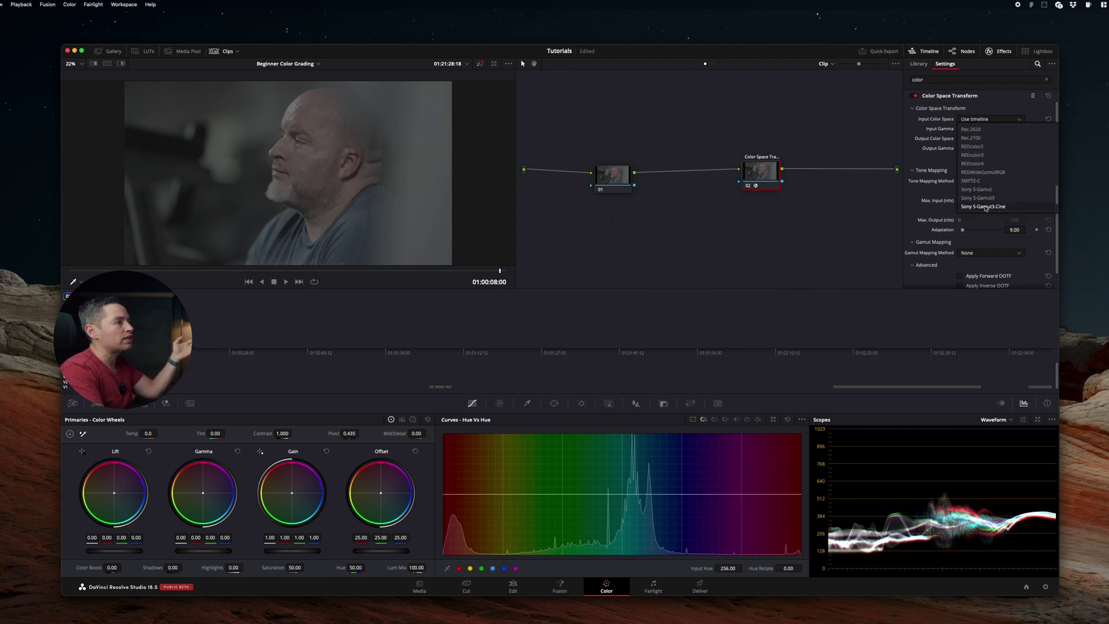
click(986, 206)
click(974, 129)
scroll(984, 173, down, 15)
click(992, 208)
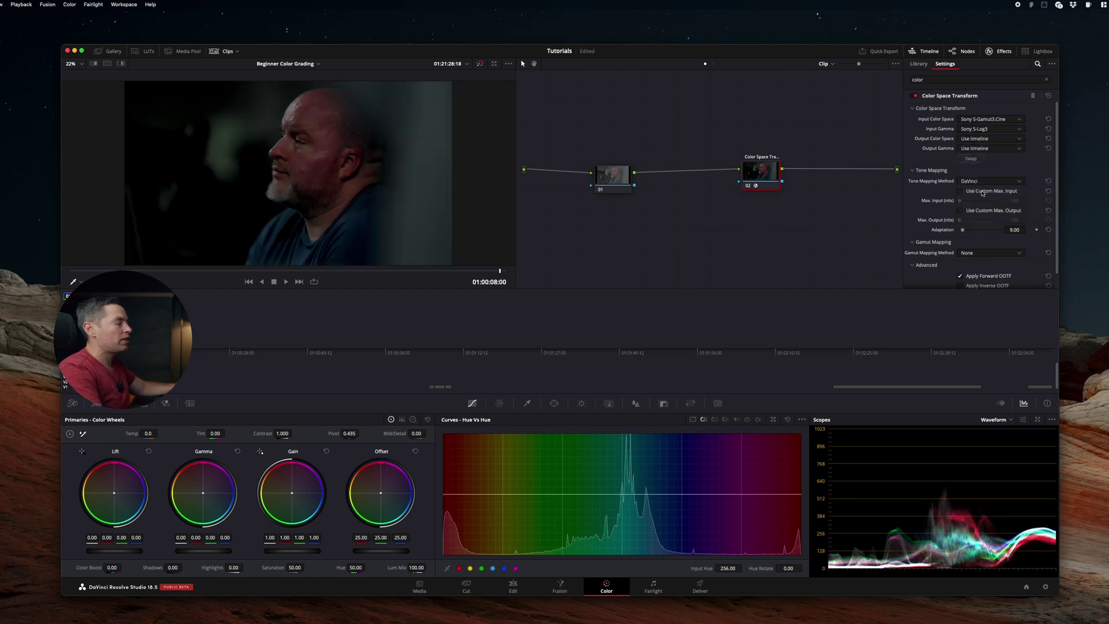
Set the transform's output to Rec.709 color space with Gamma 2.4
click(980, 141)
click(976, 149)
click(975, 149)
scroll(982, 196, down, 2)
click(976, 235)
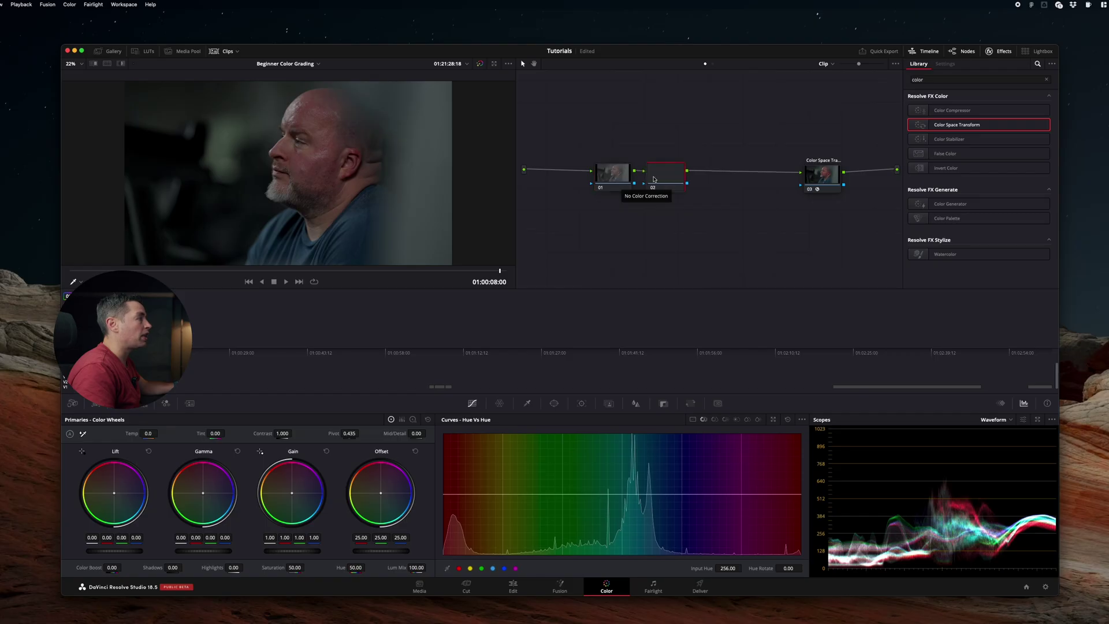
Add a serial node with Alt+S and raise its Offset to 29.25 to brighten the clip
key(alt+s)
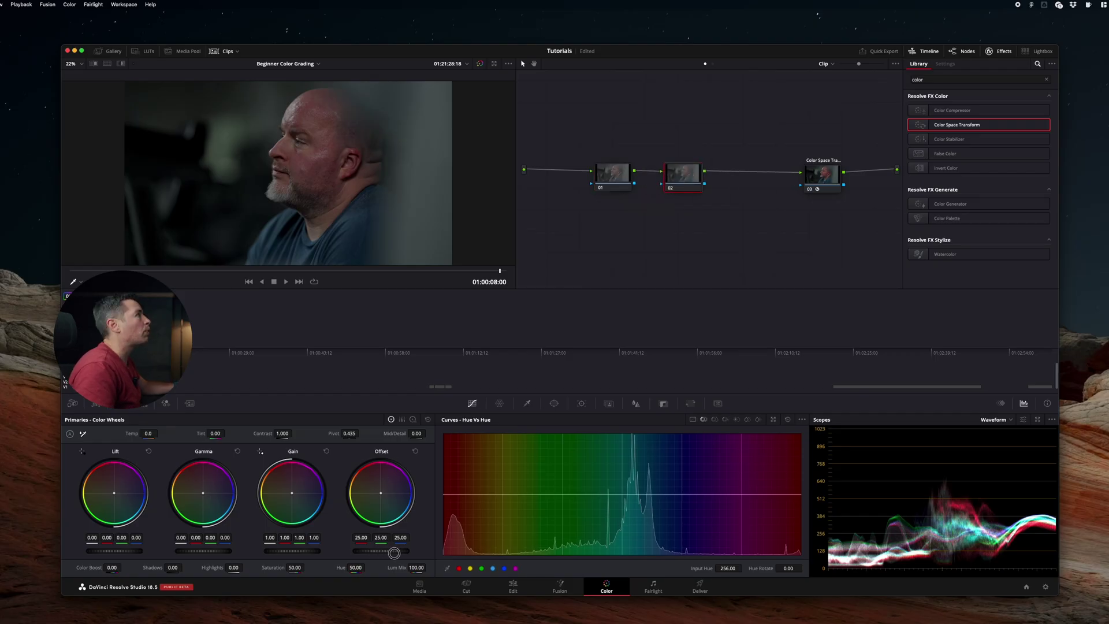
drag(435, 555, 663, 553)
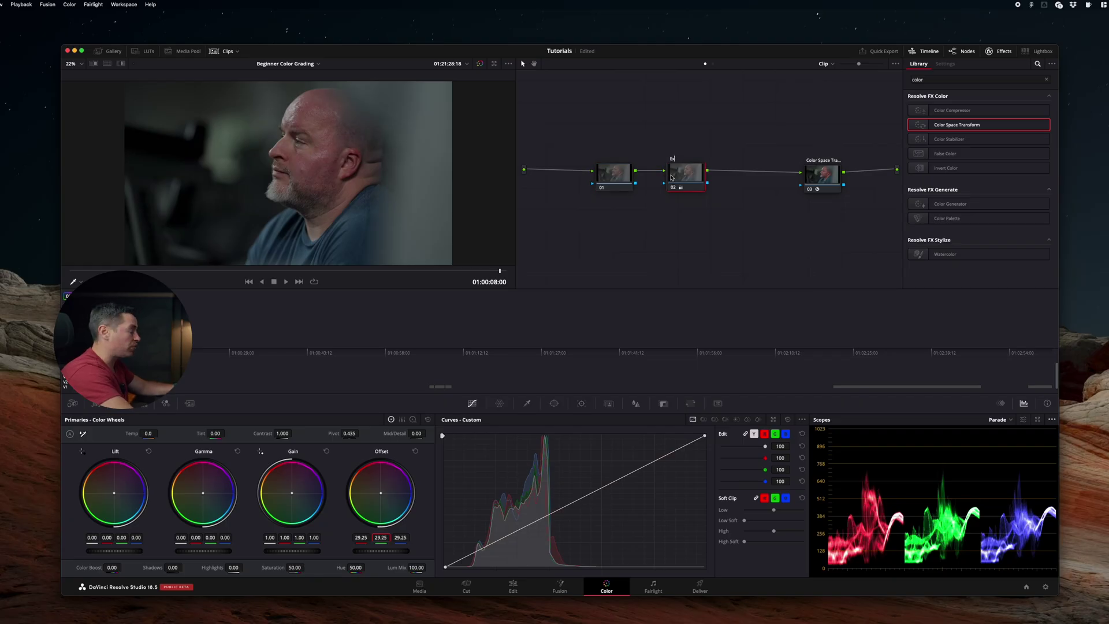
With the scopes window open, warm PRI's Offset to red 26.04 and blue 24.52, then close scopes
text(posure)
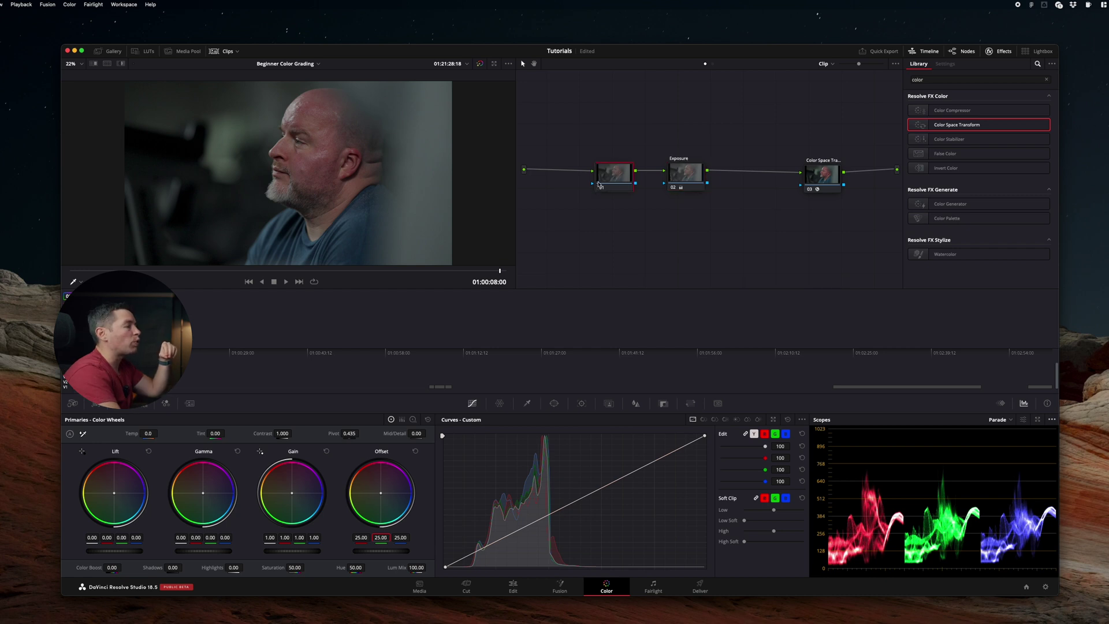
click(1037, 418)
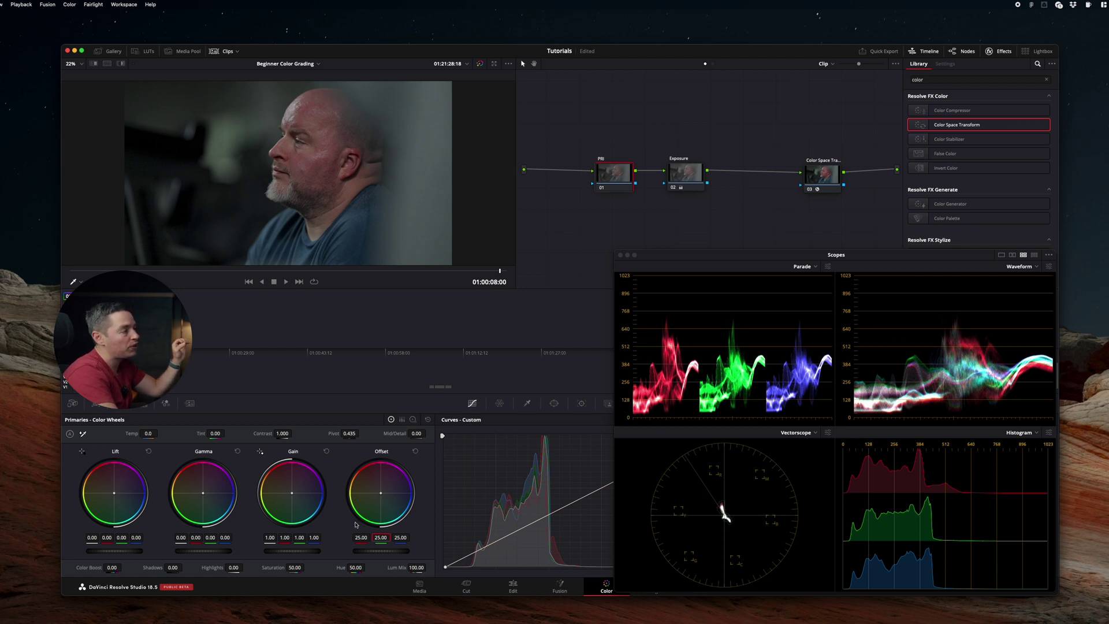
drag(358, 538, 394, 537)
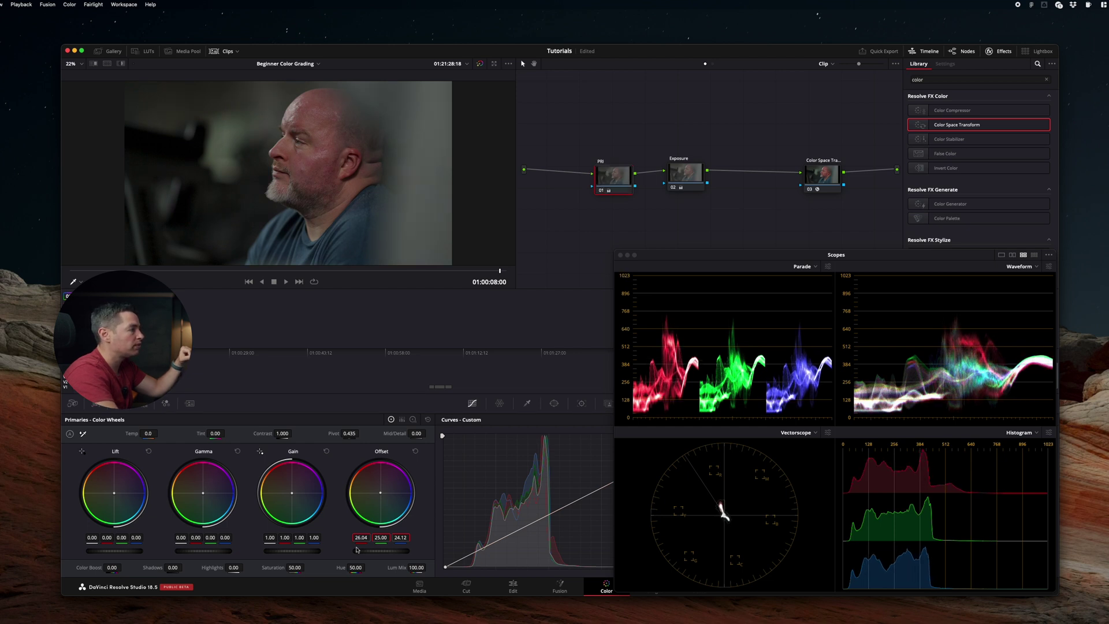
drag(400, 537, 401, 538)
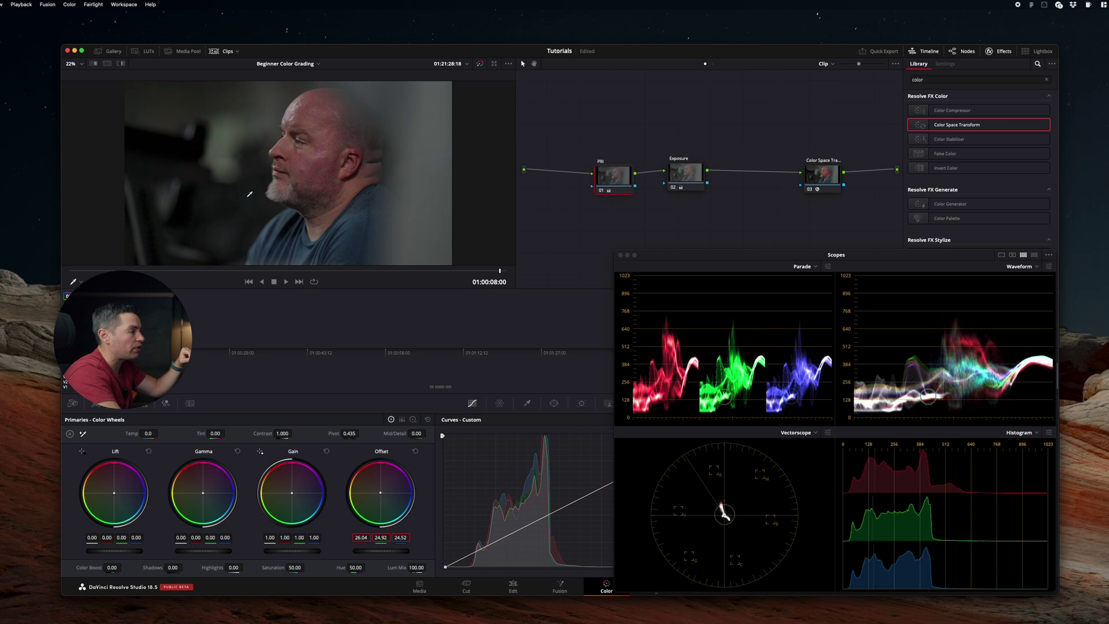
drag(646, 260, 661, 263)
drag(684, 180, 676, 182)
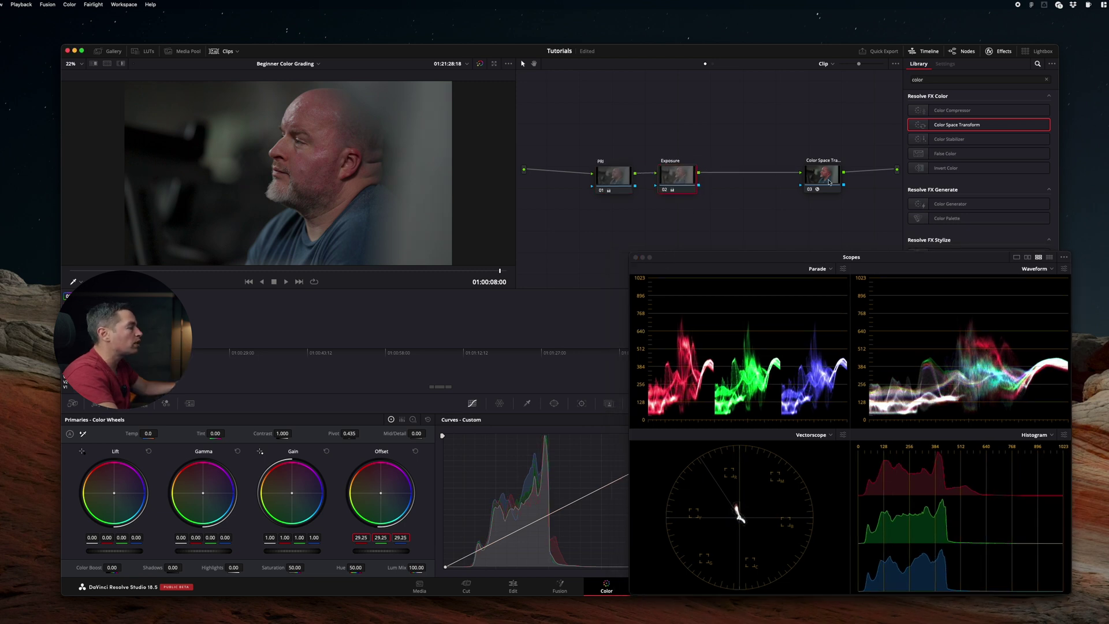
drag(828, 182, 833, 182)
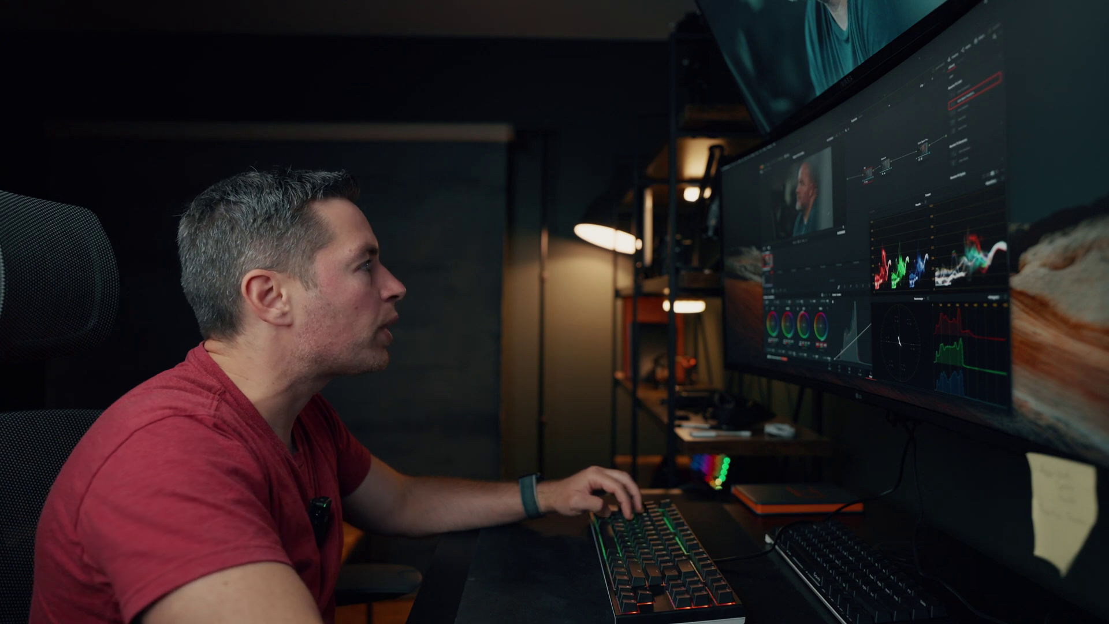
key(ctrl+shift+w)
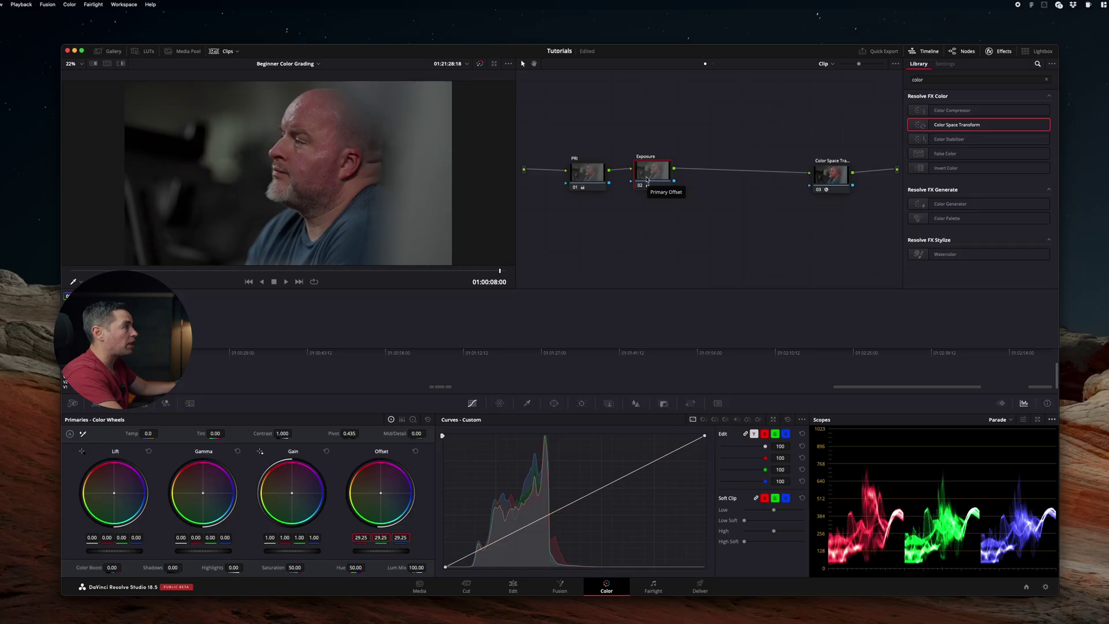
On node 03, tint Lift toward blue and Gamma warm, then toggle it with Ctrl+D to compare
click(742, 174)
drag(741, 174, 729, 173)
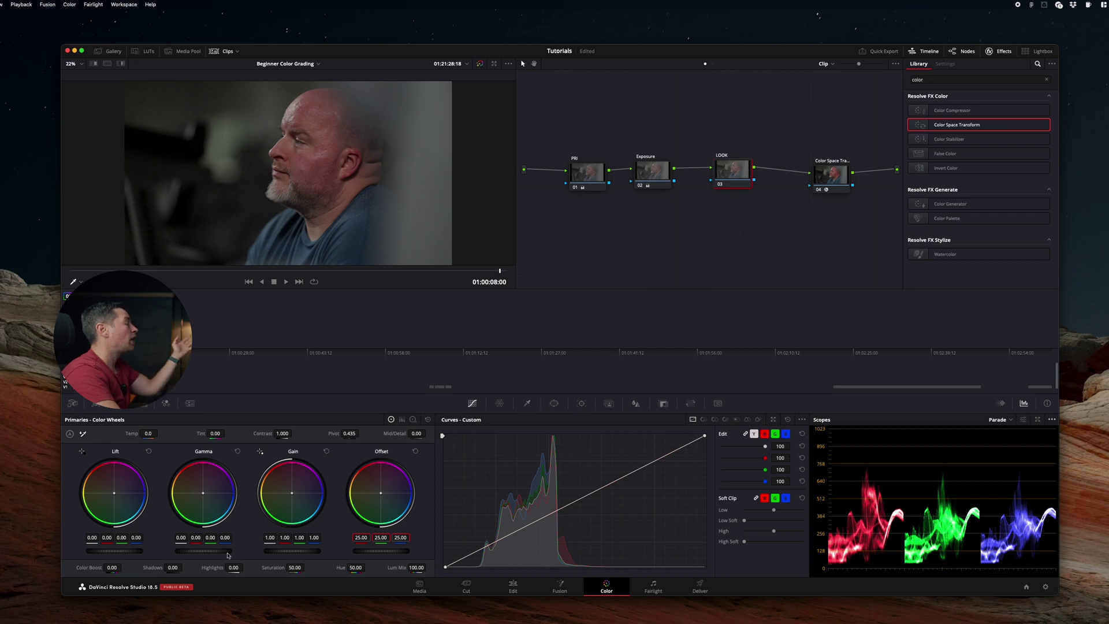
drag(114, 493, 115, 494)
drag(203, 493, 201, 490)
drag(115, 494, 121, 499)
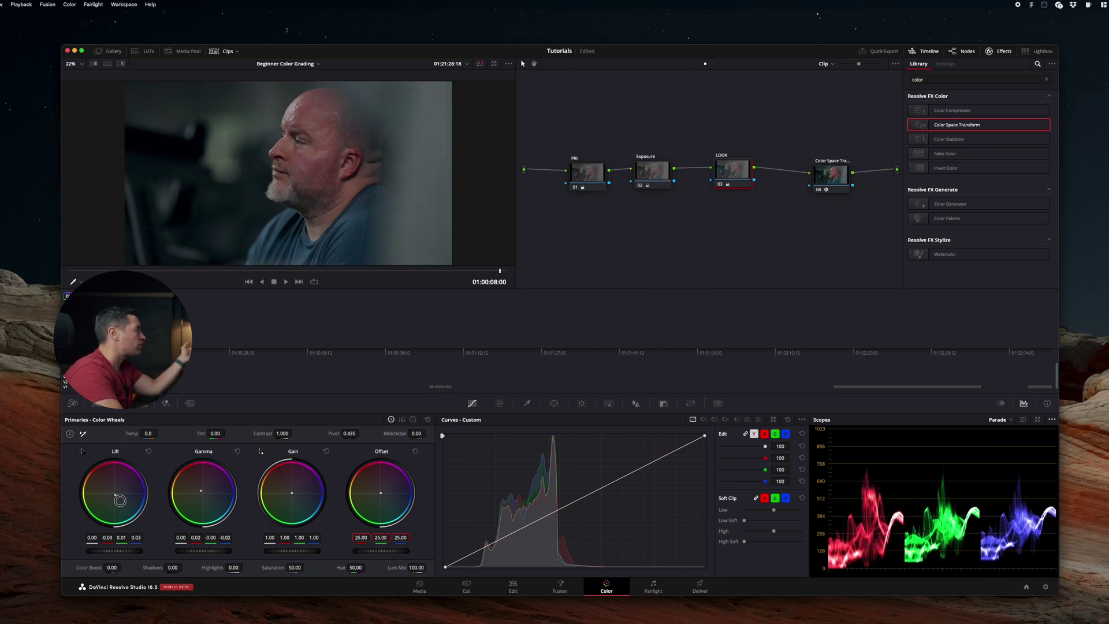
key(ctrl+d)
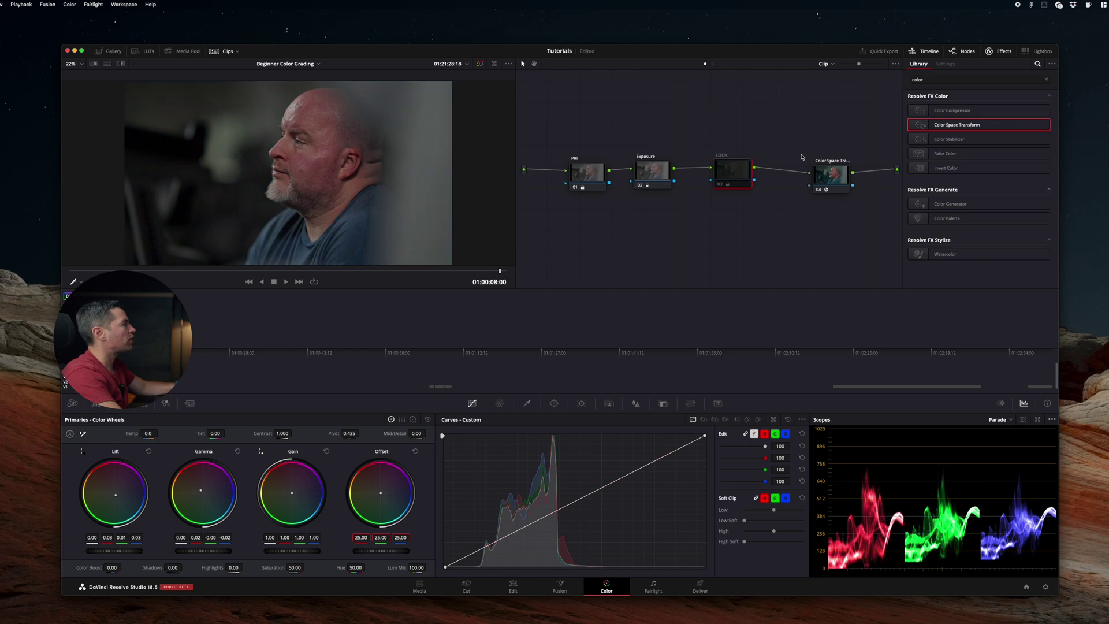
key(ctrl+d)
key(ctrl+d)
key(ctrl+d)
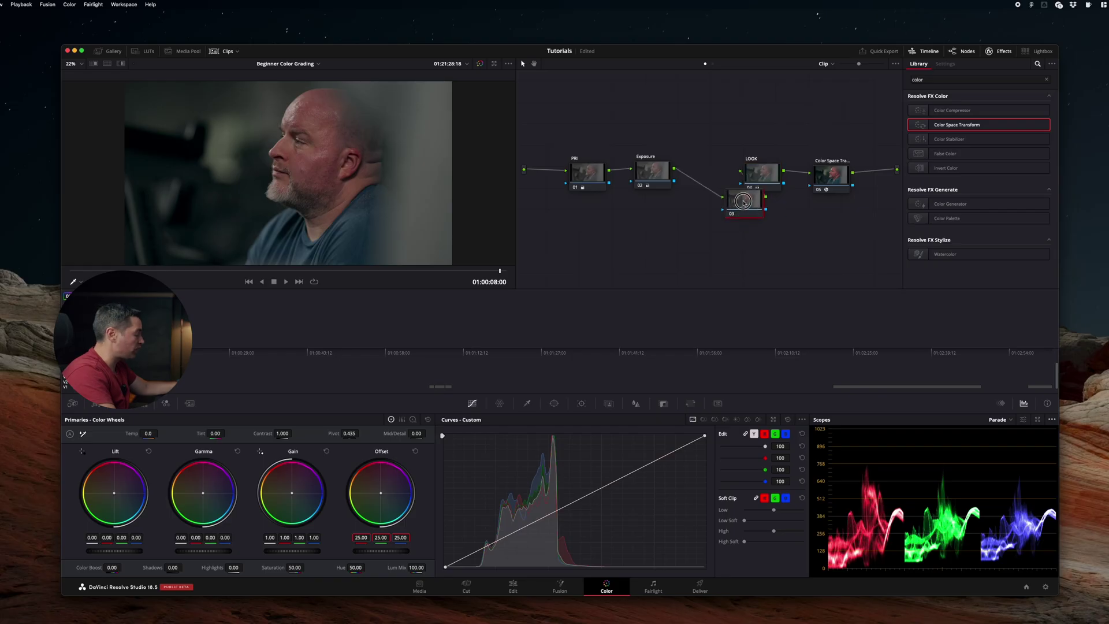
Place the new node between Exposure and LOOK and warm its Log shadows to 0.09/-0.02/-0.07
drag(743, 201, 706, 171)
click(413, 420)
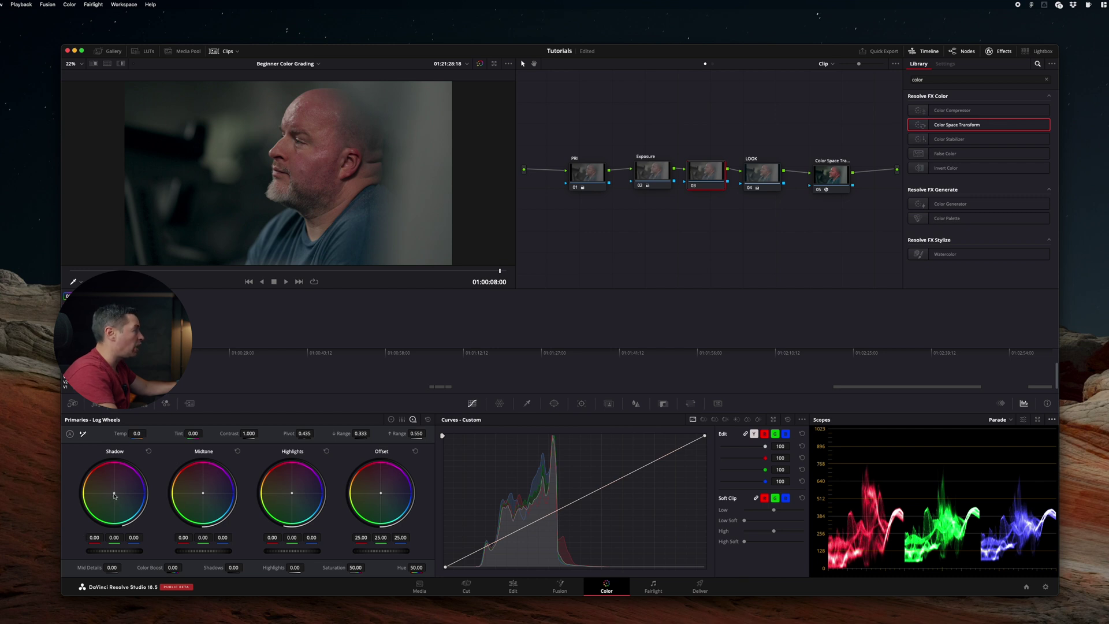
drag(115, 495, 101, 468)
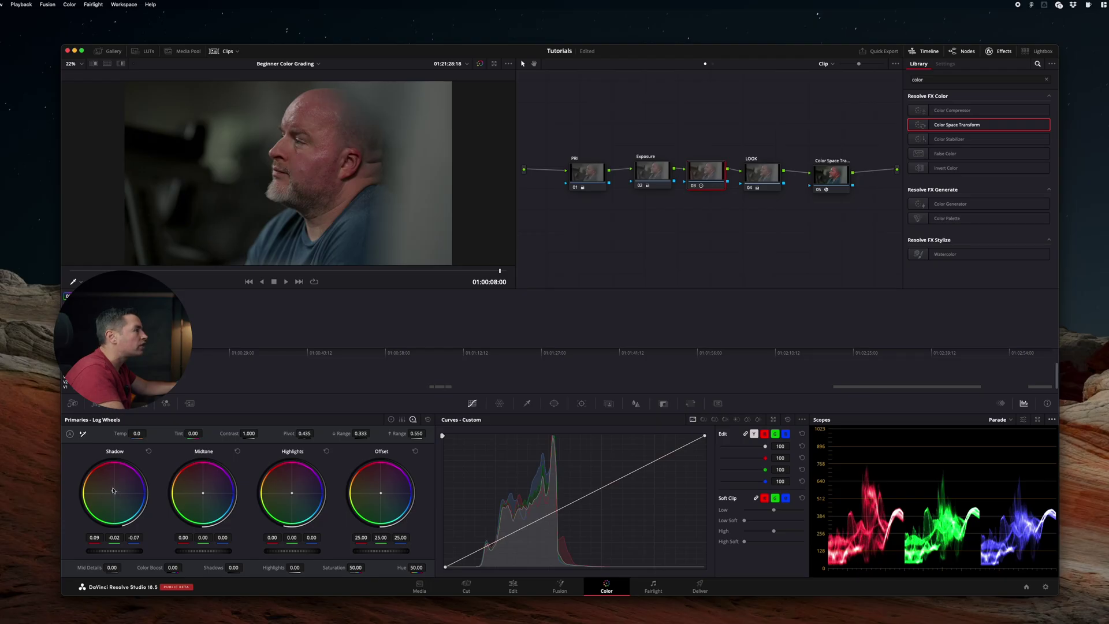
click(758, 181)
click(391, 420)
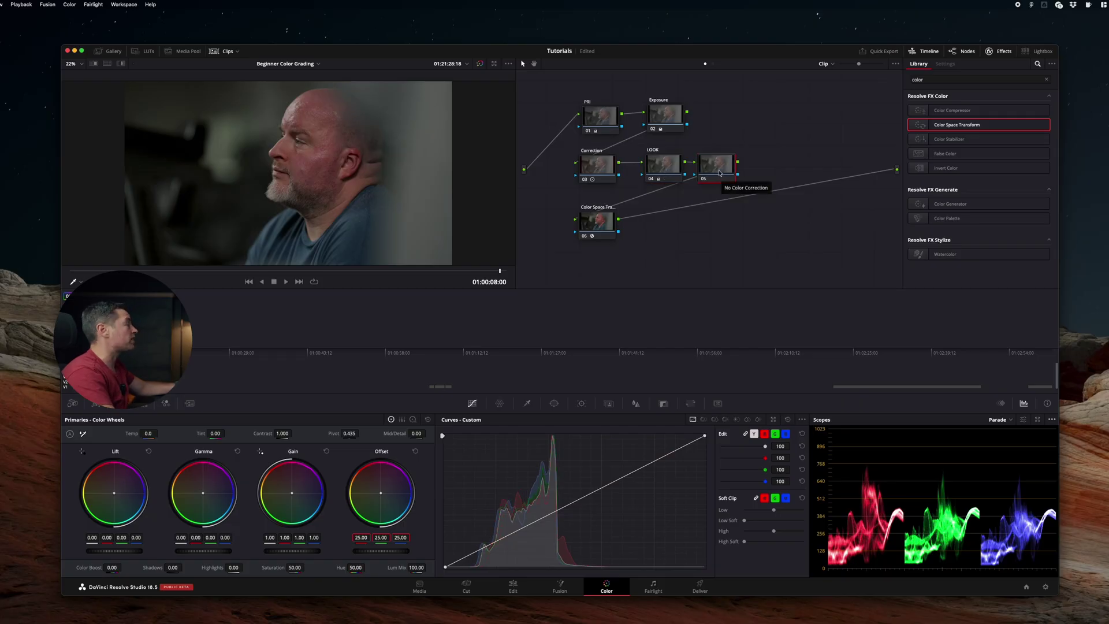
On node 05, bend the Hue vs Hue curve near the reds, then undo the shift and select the red-end point
click(729, 172)
click(704, 419)
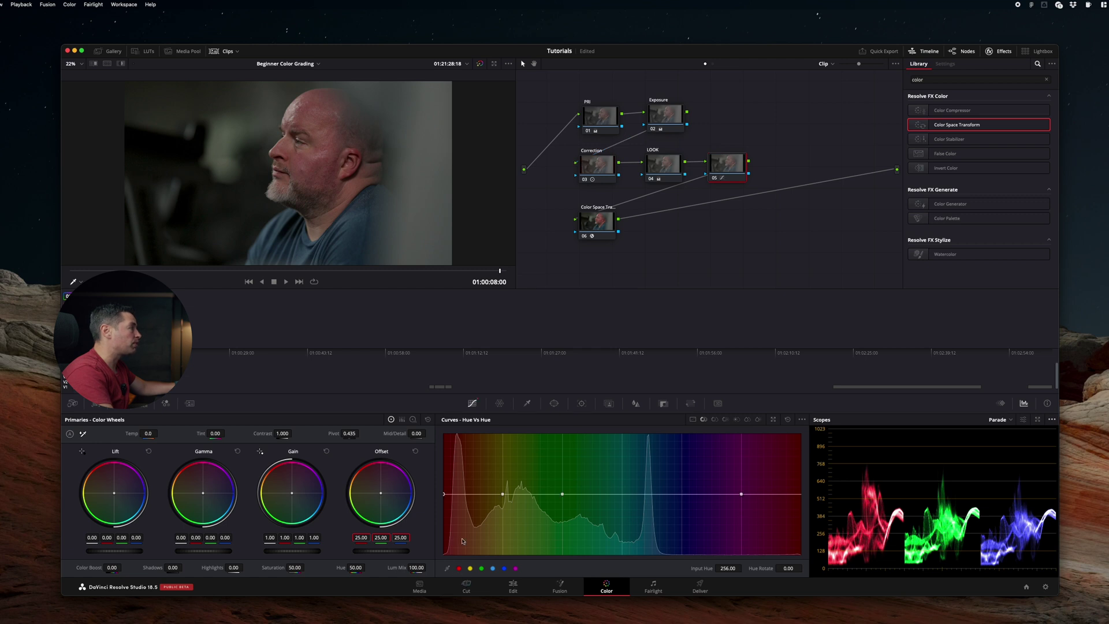
drag(444, 494, 445, 496)
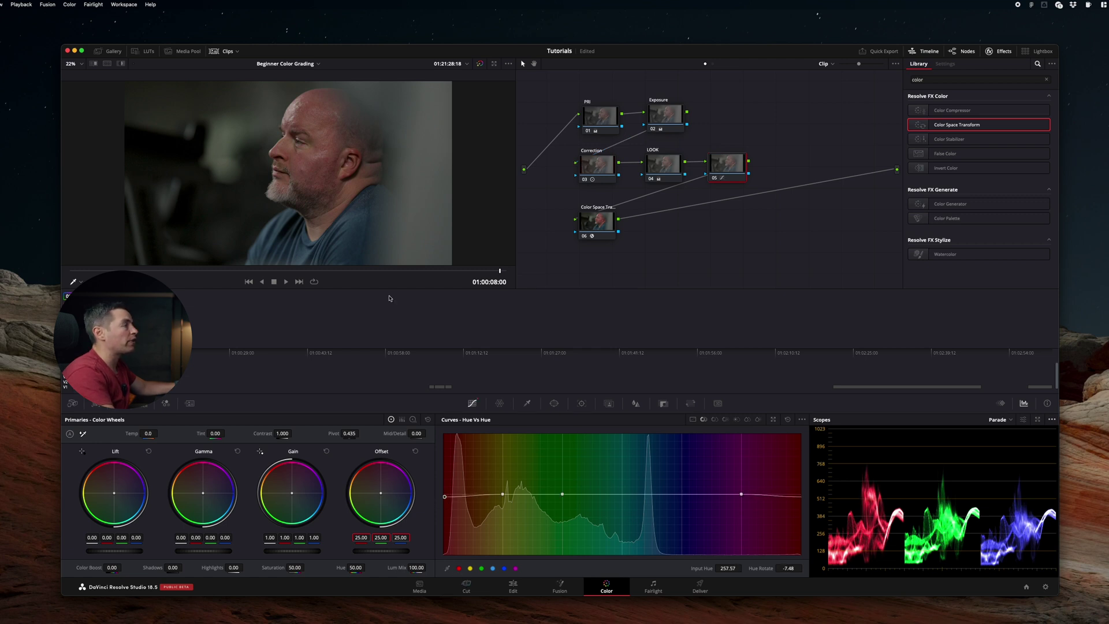
click(224, 51)
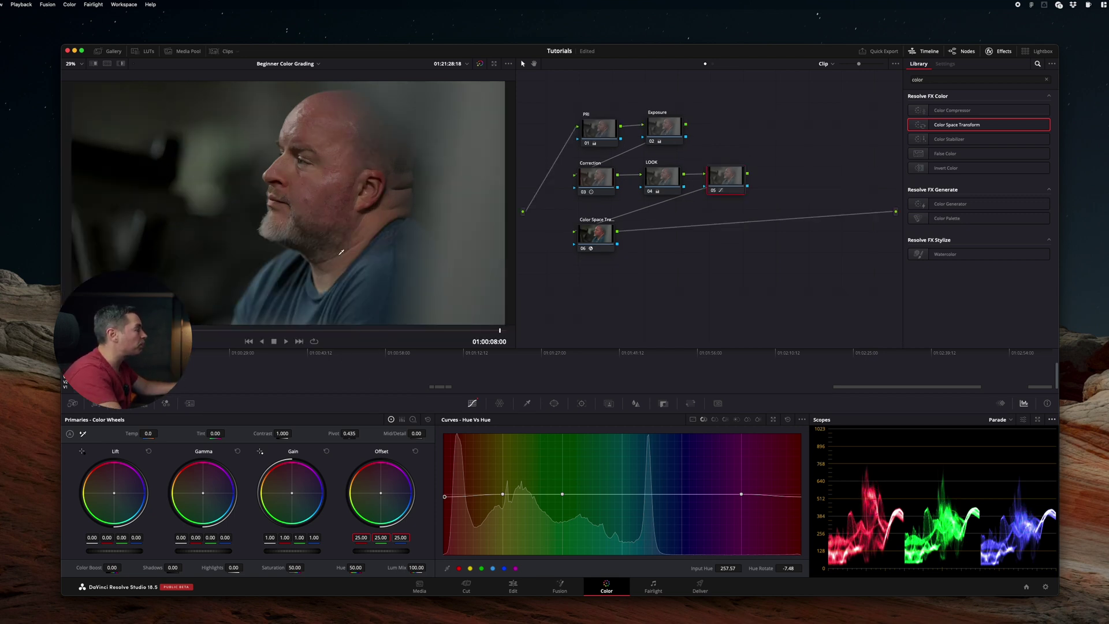
drag(464, 497, 454, 497)
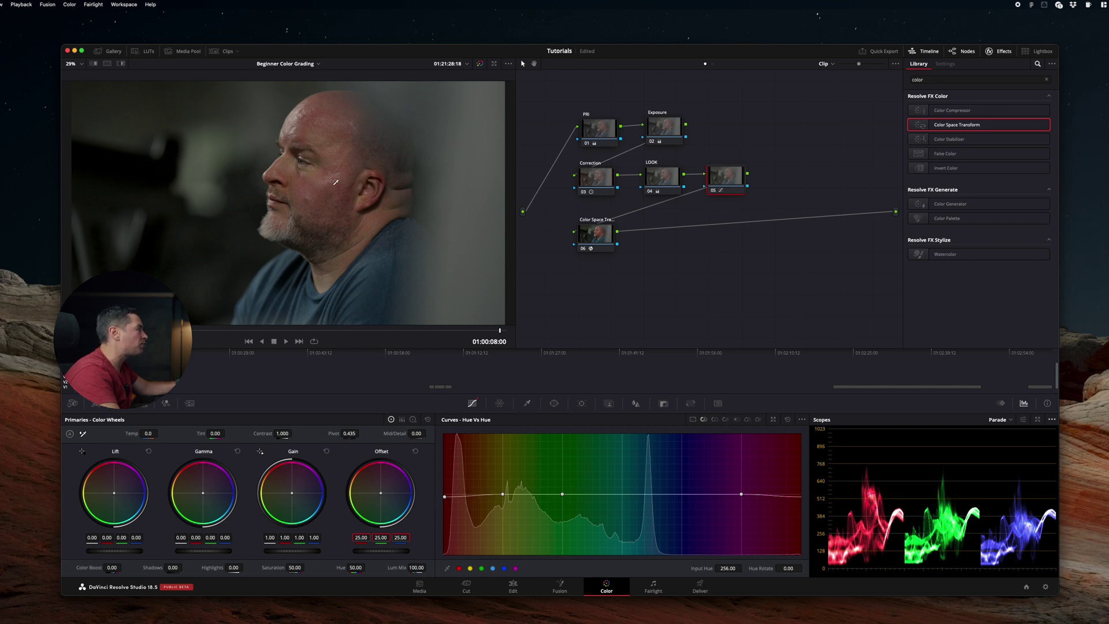
click(445, 497)
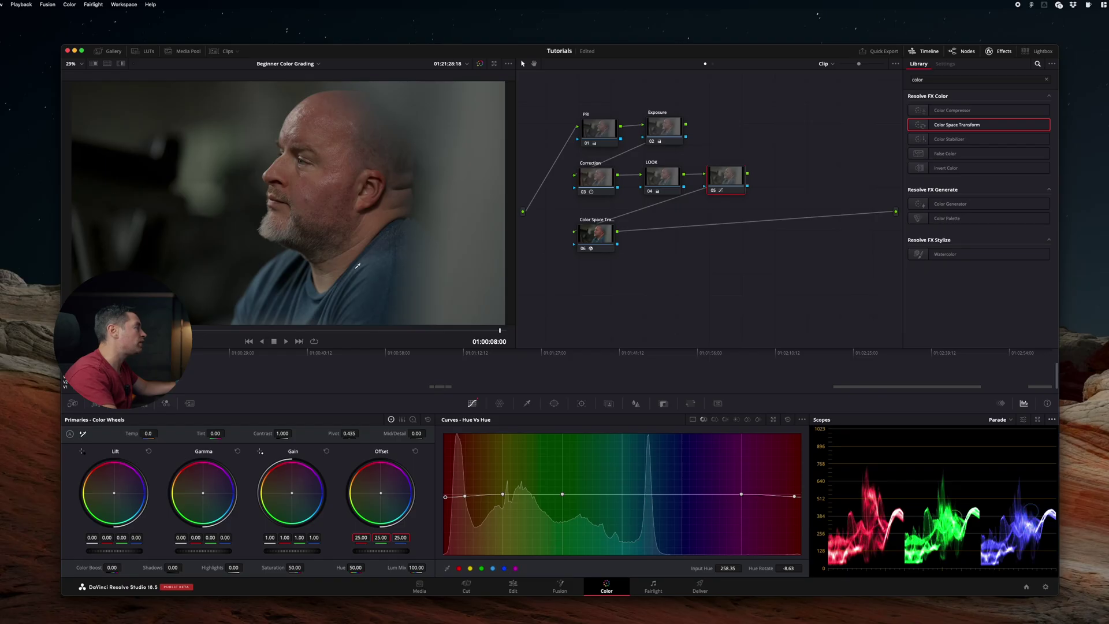
Raise the teal point in Hue vs Hue and lower teal saturation to about 0.91 and luminance to 0.94
click(357, 265)
drag(650, 494, 651, 491)
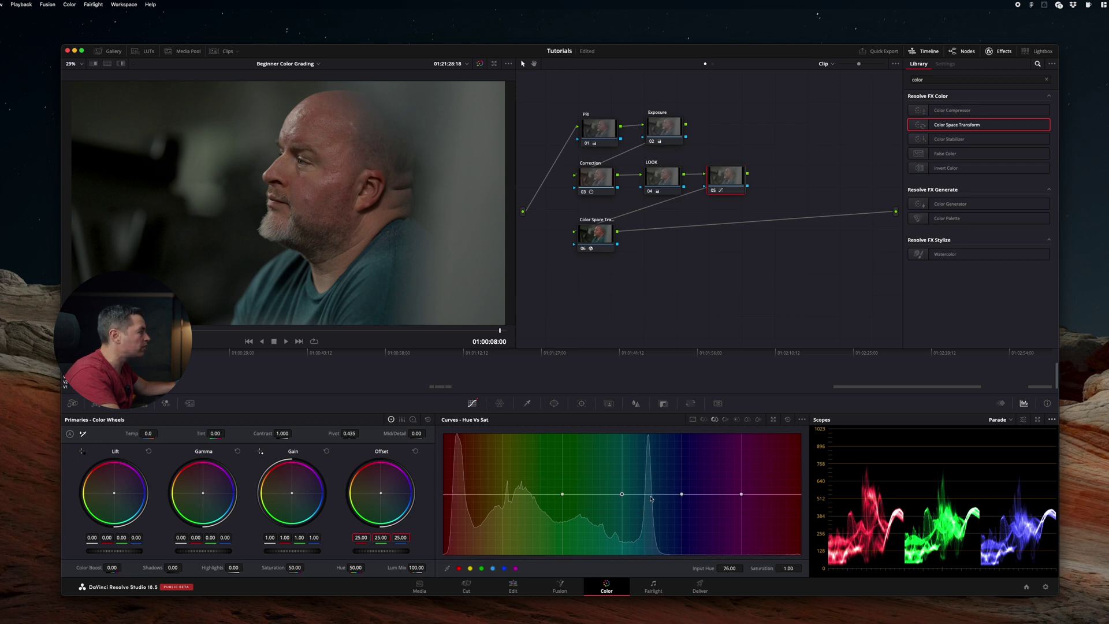
drag(650, 498, 650, 499)
click(725, 419)
click(704, 420)
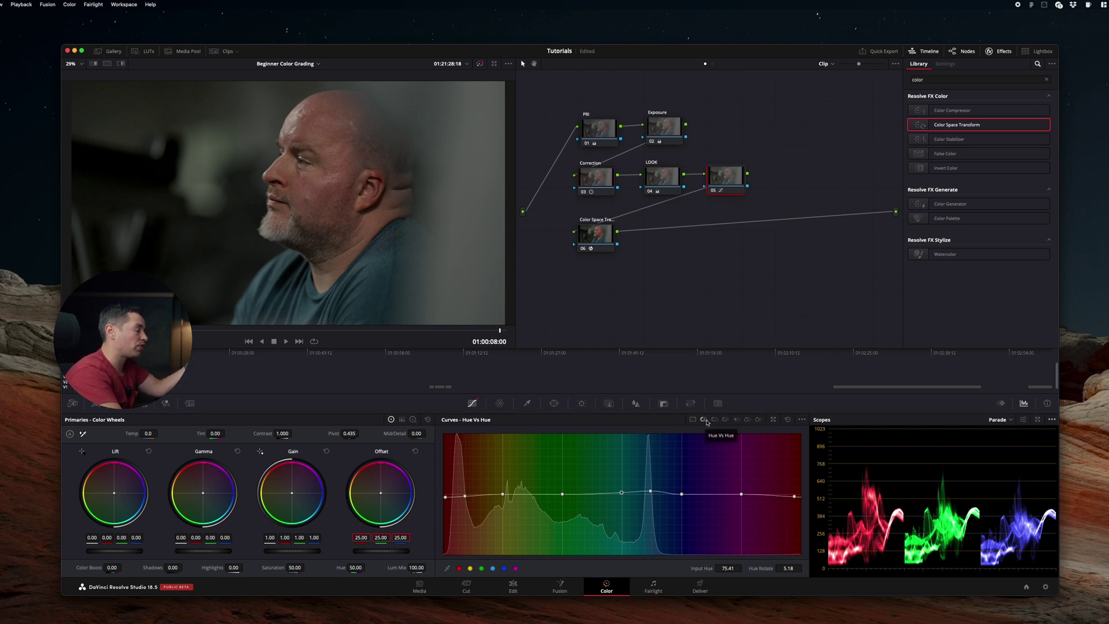
click(715, 421)
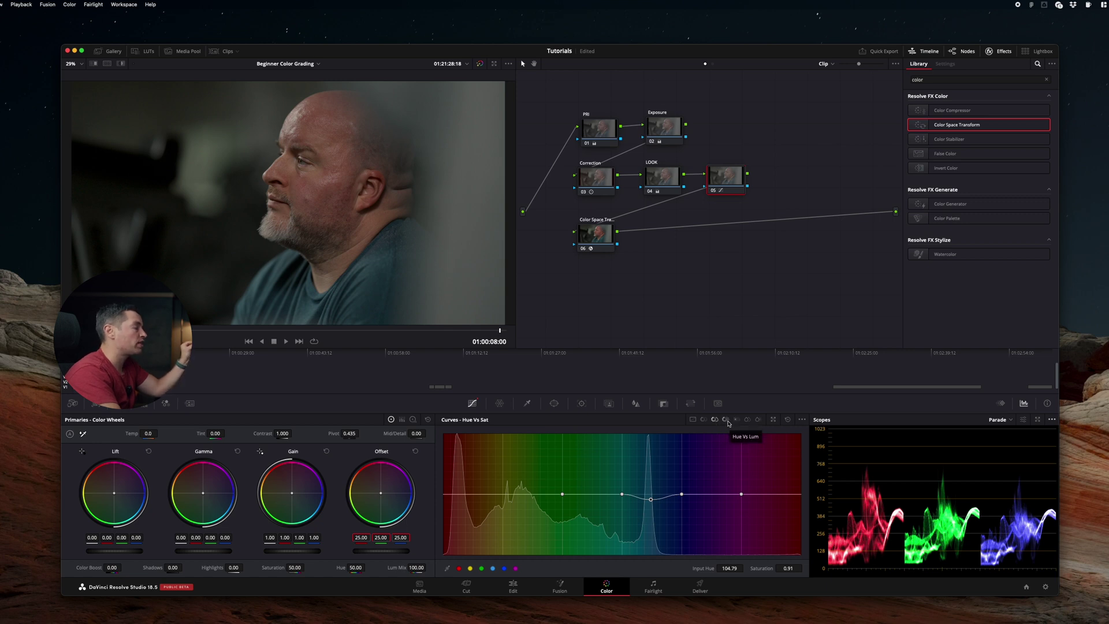
click(726, 420)
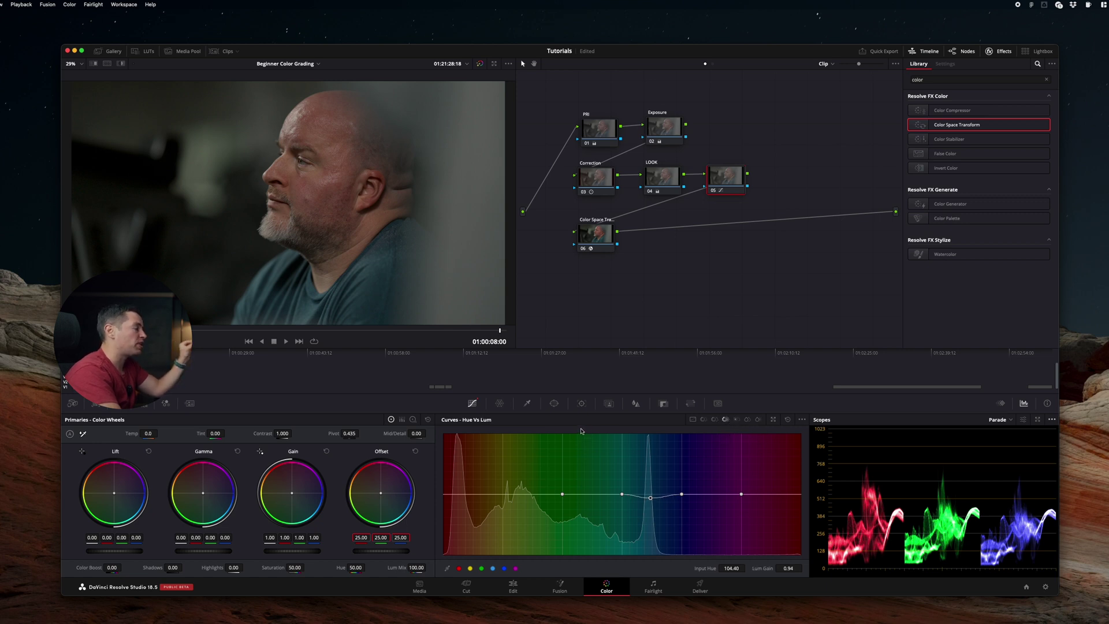
Disable nodes 01–05 to compare before and after, then re-enable Exposure and PRI
drag(569, 104, 734, 192)
key(super+d)
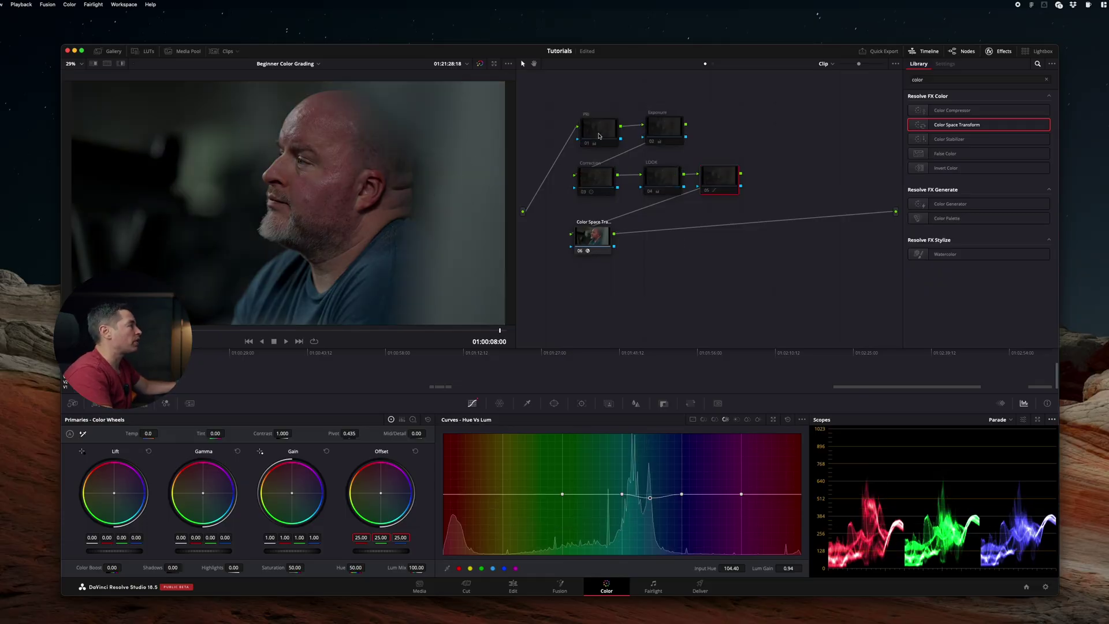
key(ctrl+d)
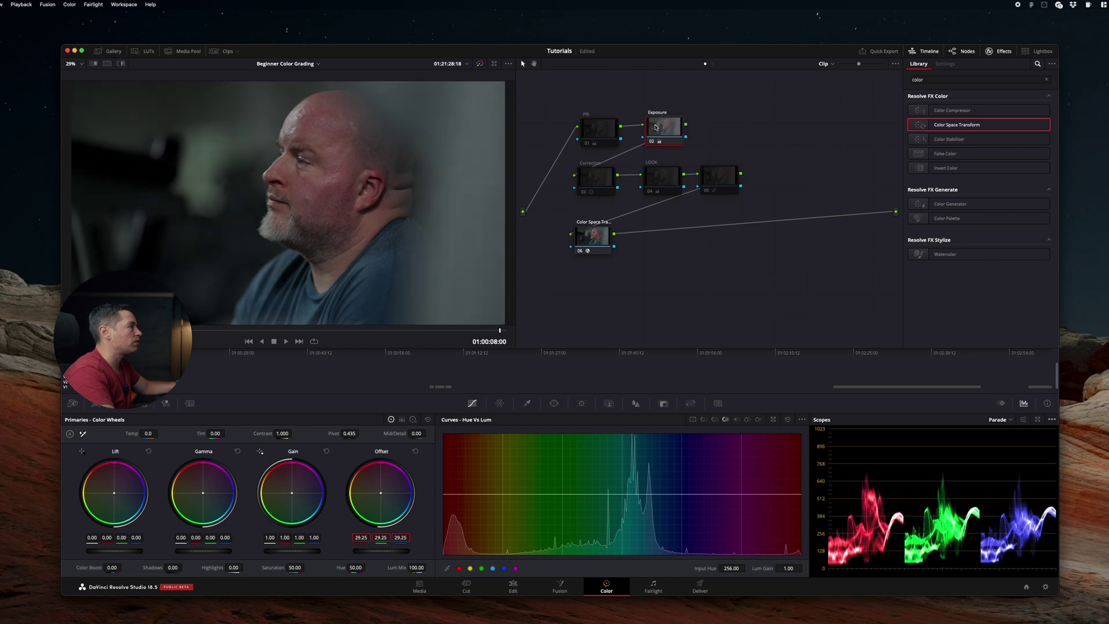
key(ctrl+d)
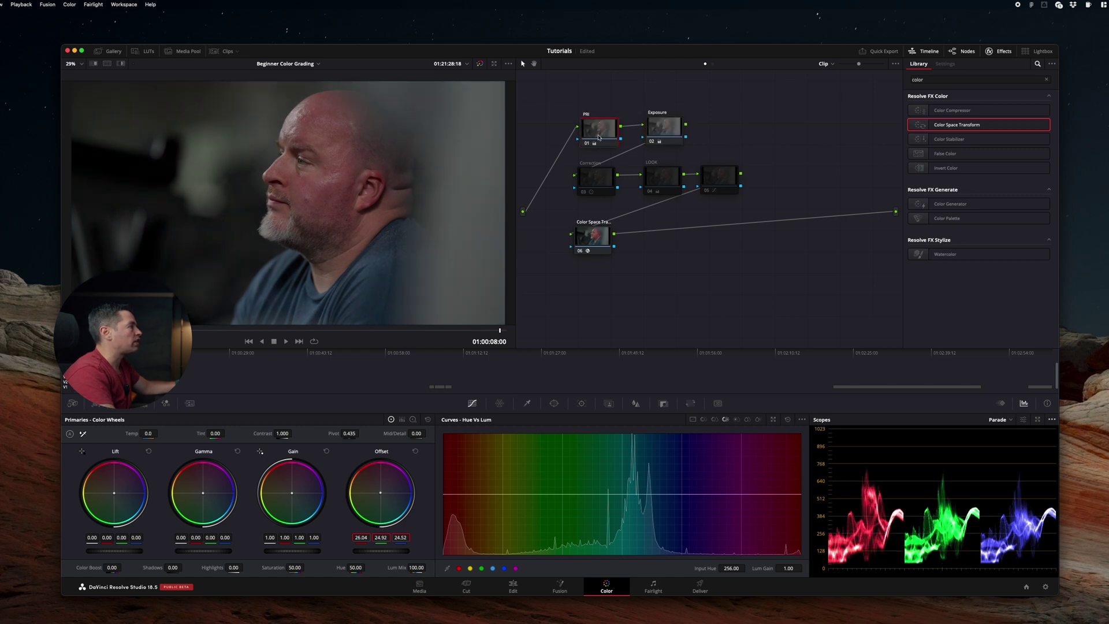
Re-enable the Correction, LOOK and 05 nodes
click(596, 181)
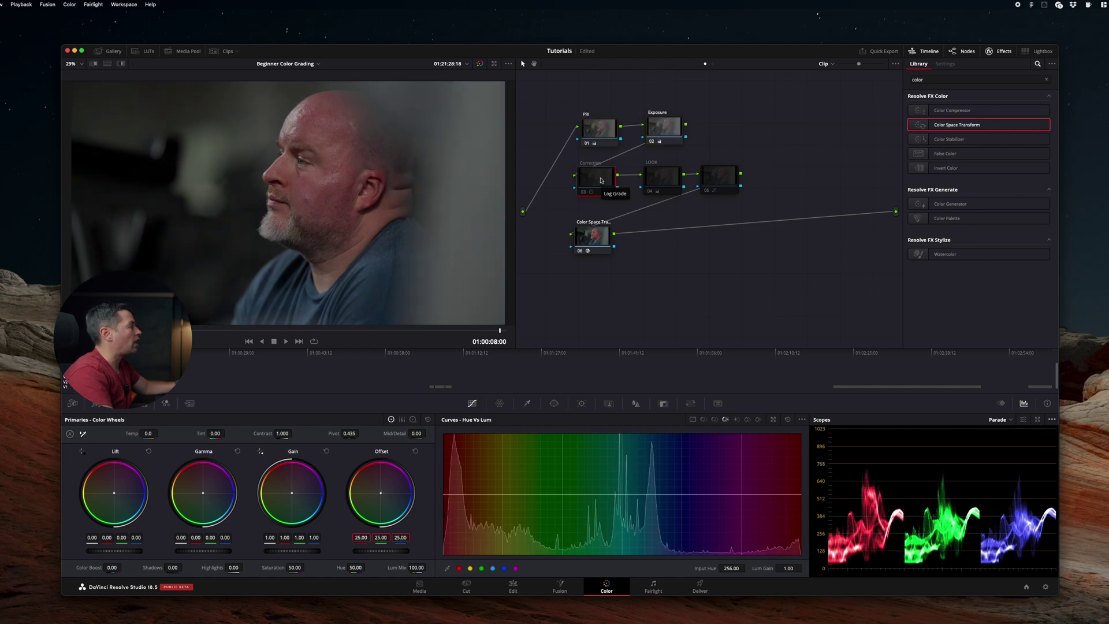
key(ctrl+d)
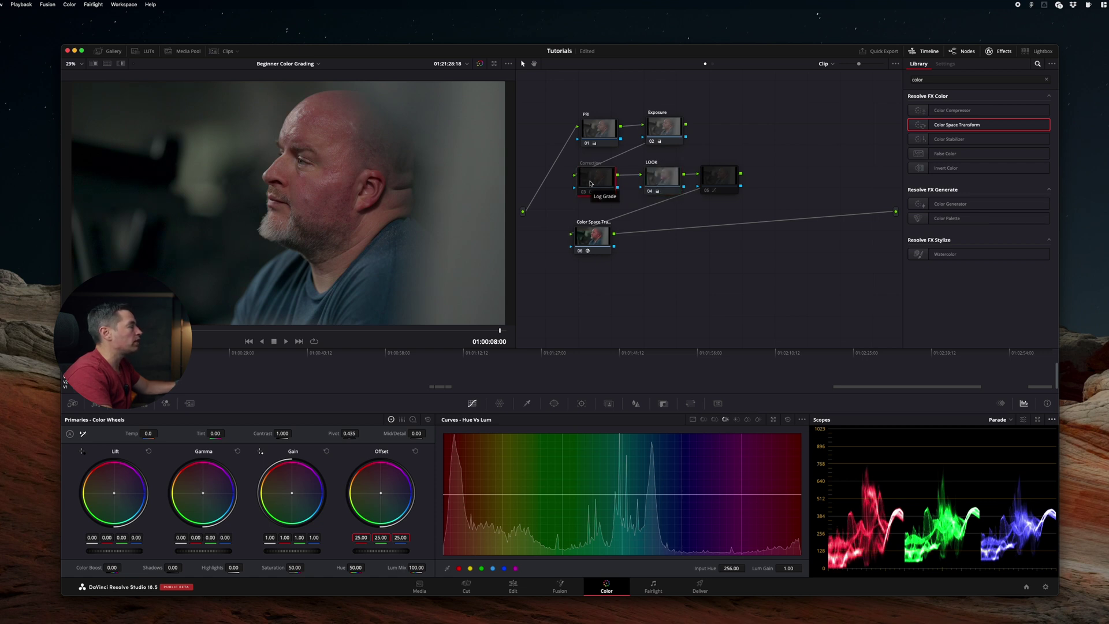
key(ctrl+d)
click(720, 184)
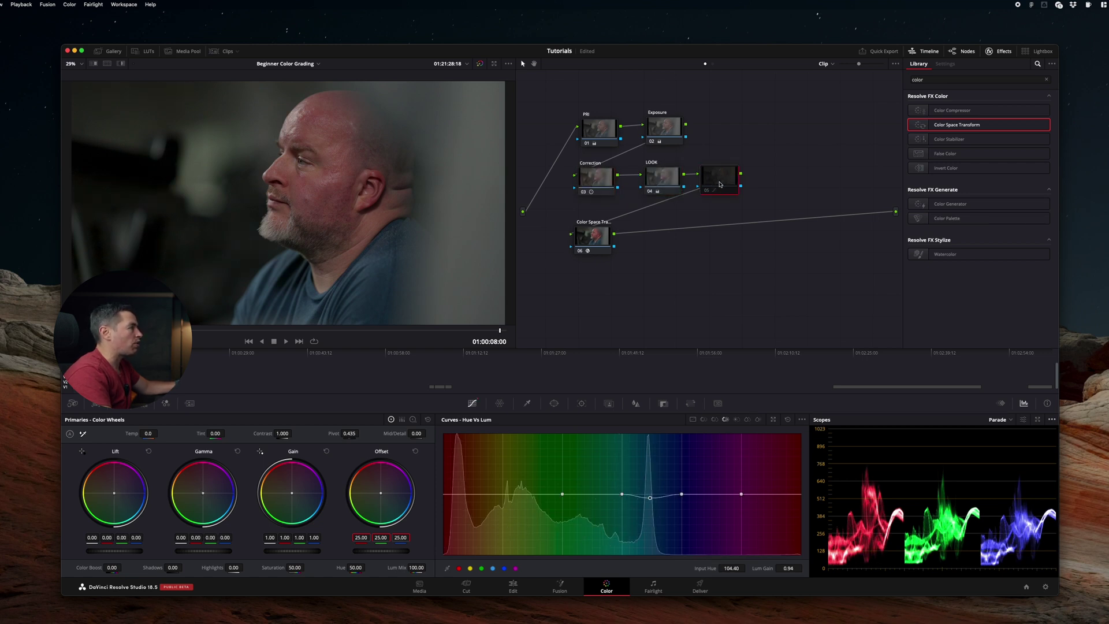
key(ctrl+d)
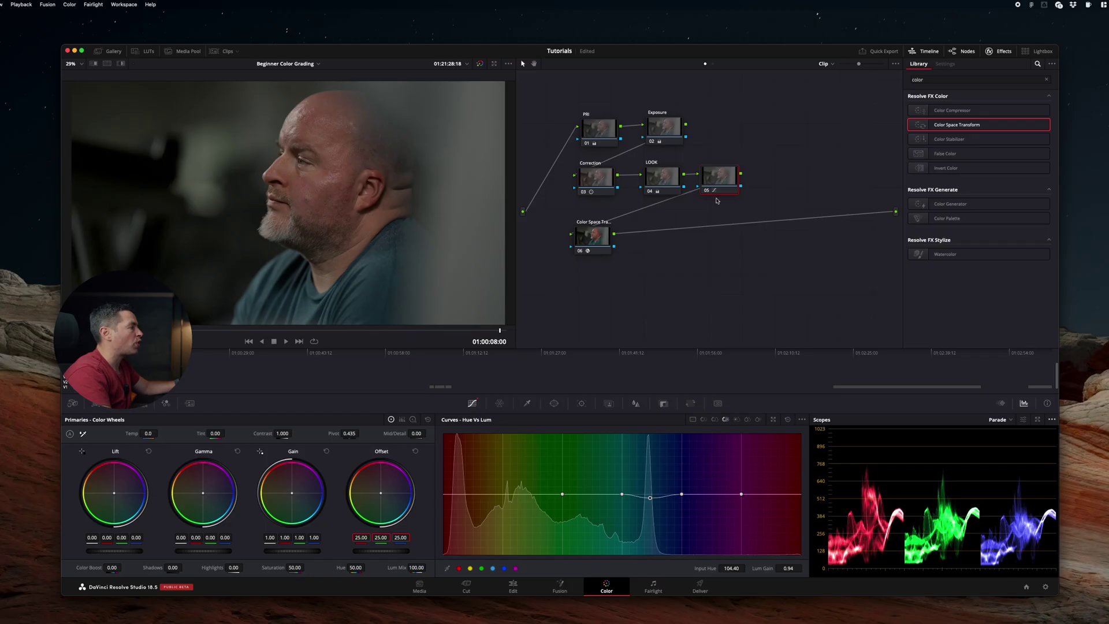
Add a serial node after node 05 and lift the blacks with a Custom Curves point
key(alt+s)
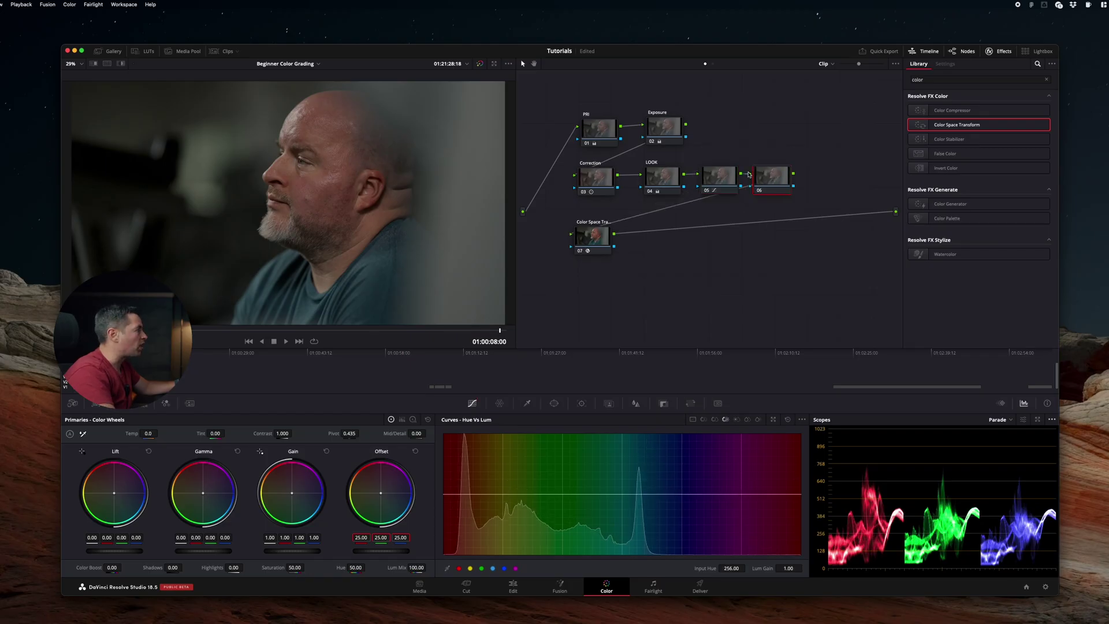
click(692, 420)
drag(496, 541, 496, 544)
click(650, 459)
drag(445, 569, 445, 557)
drag(574, 498, 574, 495)
Roll off the highlight point and pull the midtones down to form a gentle S-curve
drag(650, 459, 652, 459)
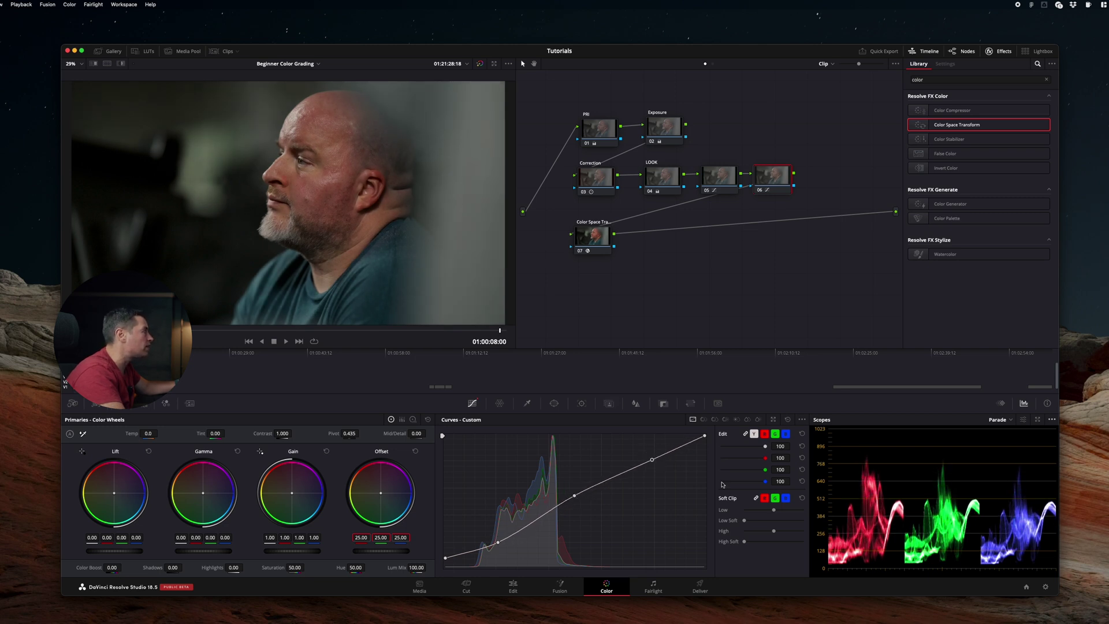
drag(651, 462, 624, 476)
drag(568, 503, 565, 509)
click(597, 490)
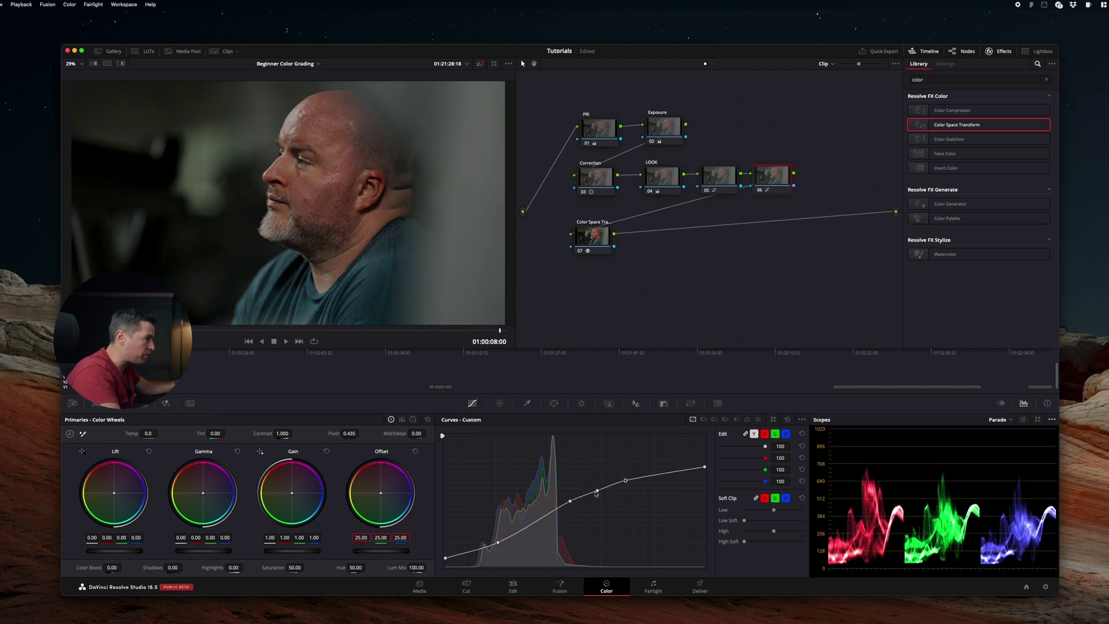
drag(598, 492, 598, 489)
Add a serial node after the Color Space Transform and apply Film Grain to it
click(591, 236)
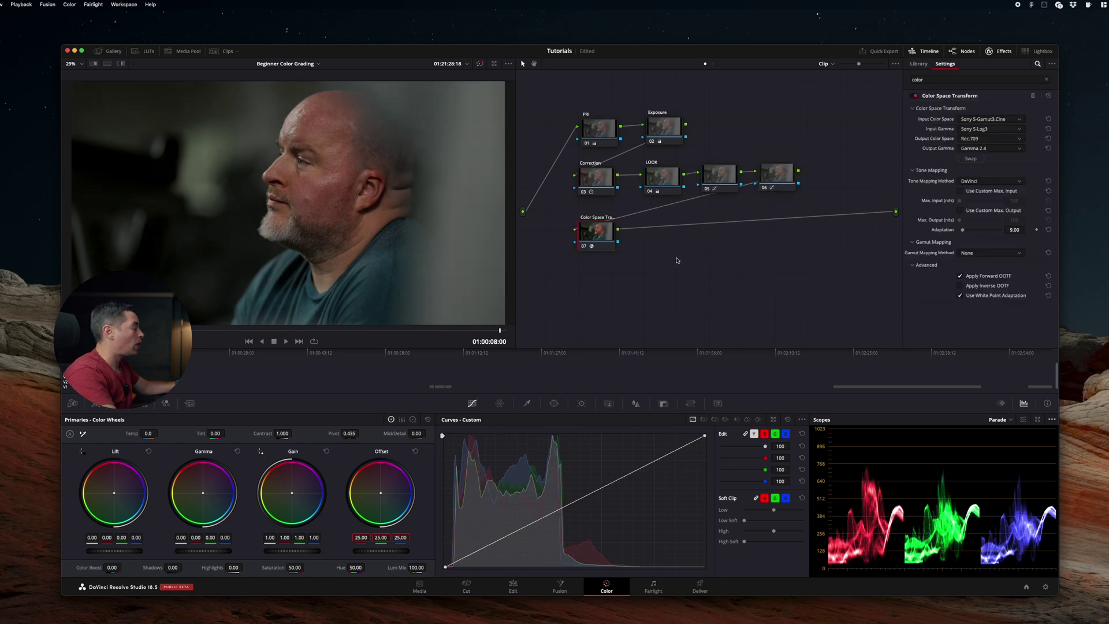
key(alt+s)
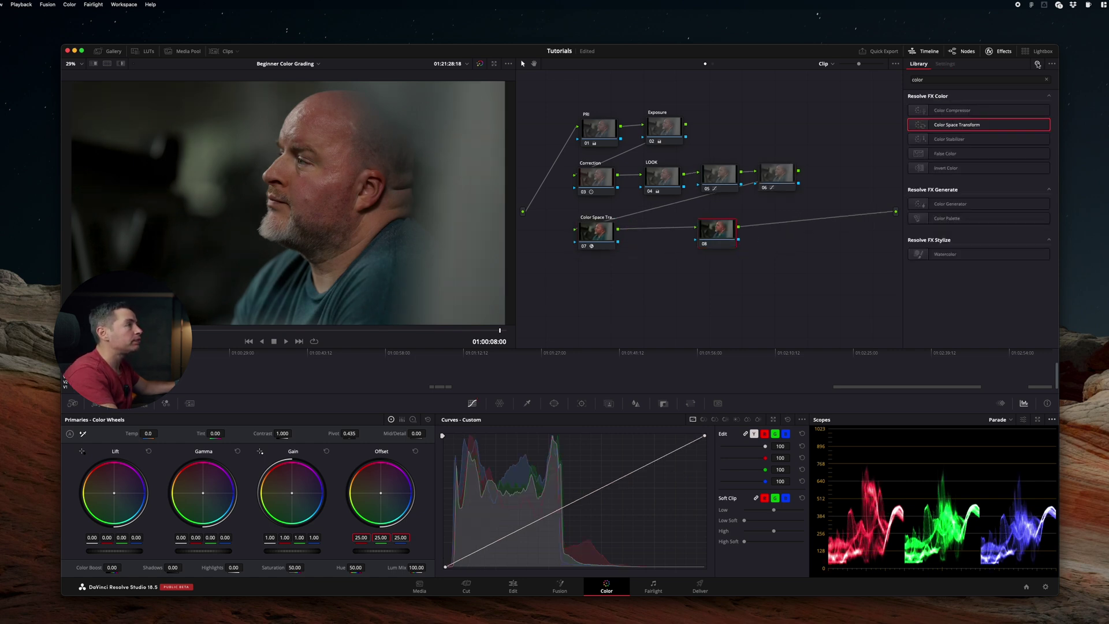
click(1038, 64)
click(1038, 63)
text(gra)
drag(947, 110, 726, 234)
Use the 35mm 400T grain preset, enlarging the grain to size 0.440 and strength 0.495
click(990, 107)
scroll(982, 159, down, 2)
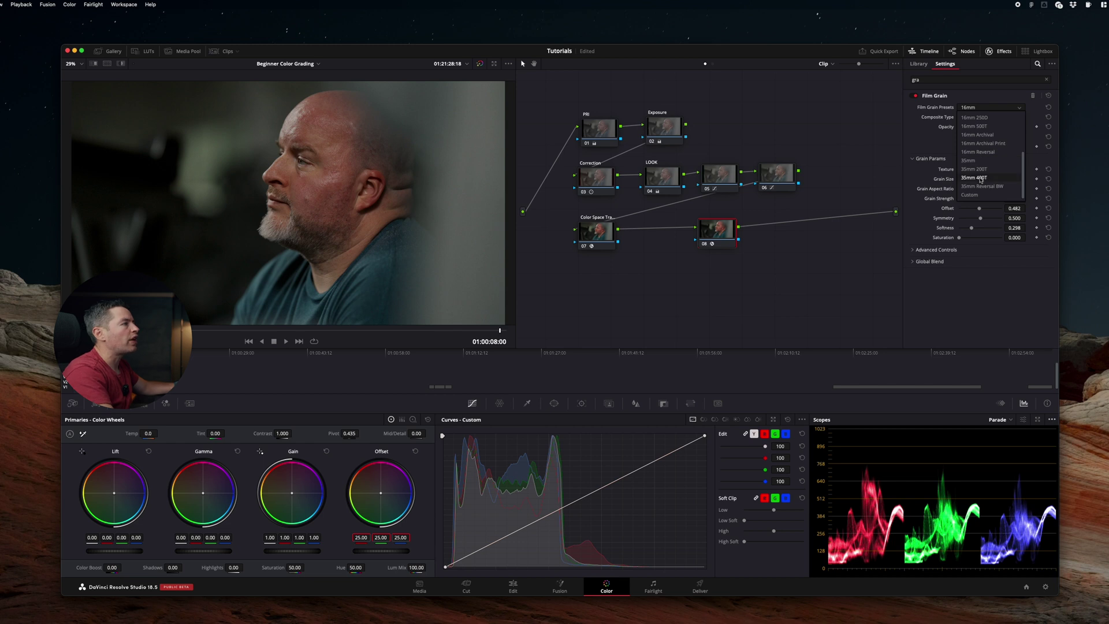
click(977, 178)
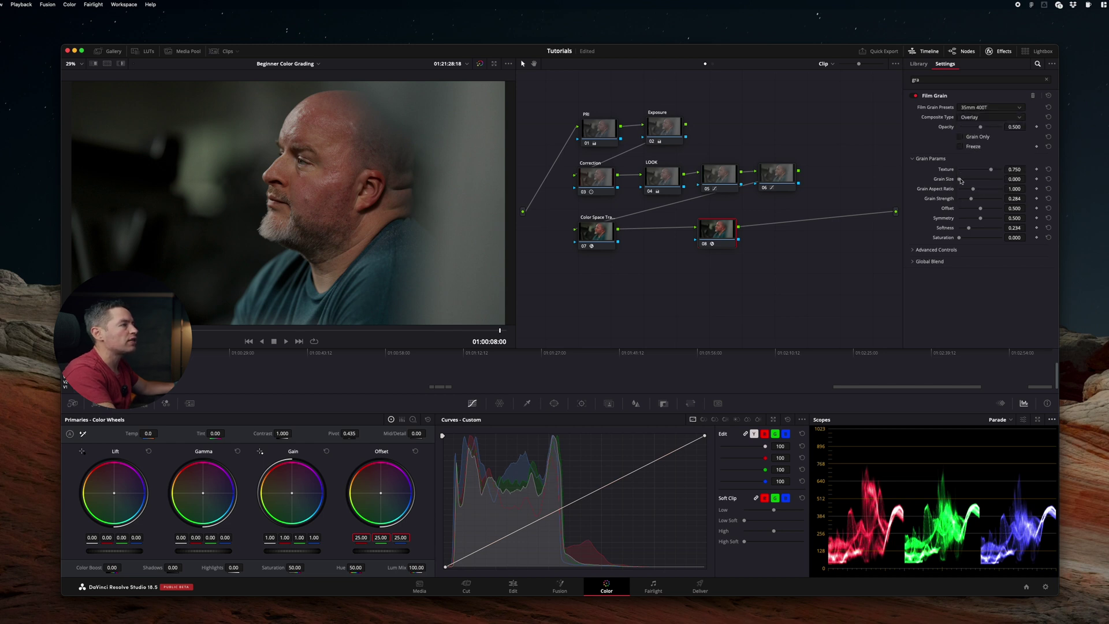
scroll(472, 168, up, 4)
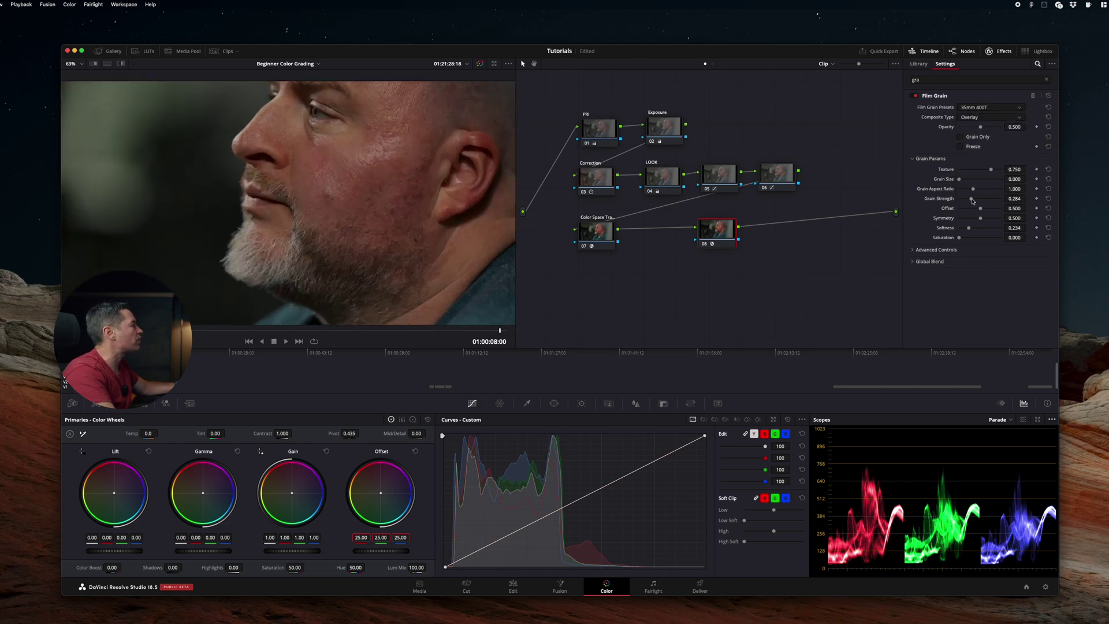
drag(959, 179, 980, 203)
scroll(379, 230, up, 2)
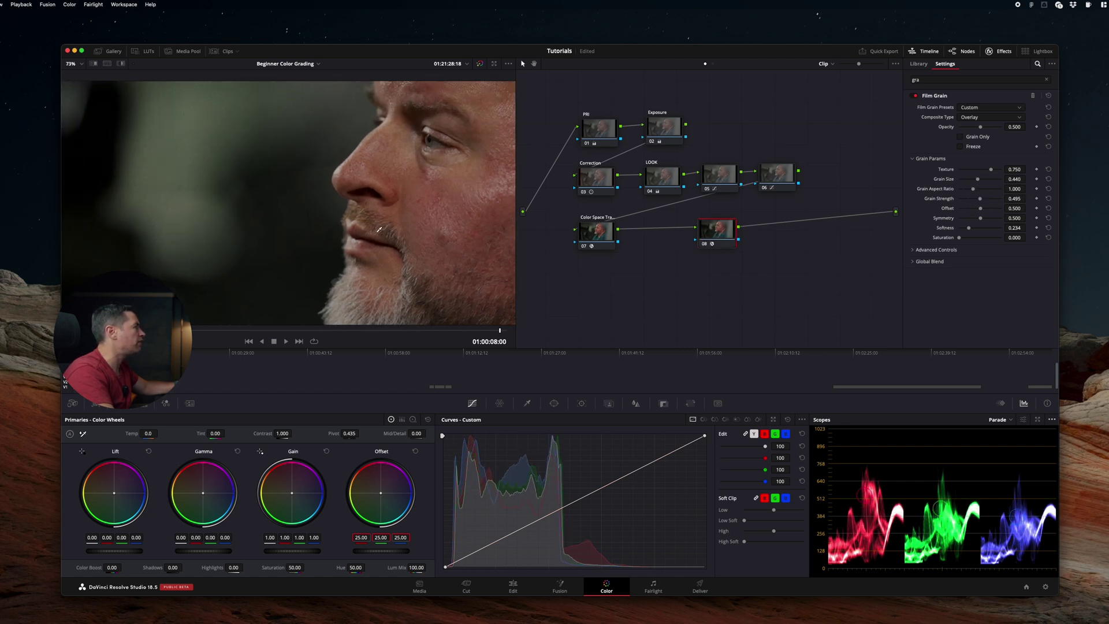
Pull a mid-curve point down on node 06 to darken the midtones slightly
scroll(378, 229, down, 5)
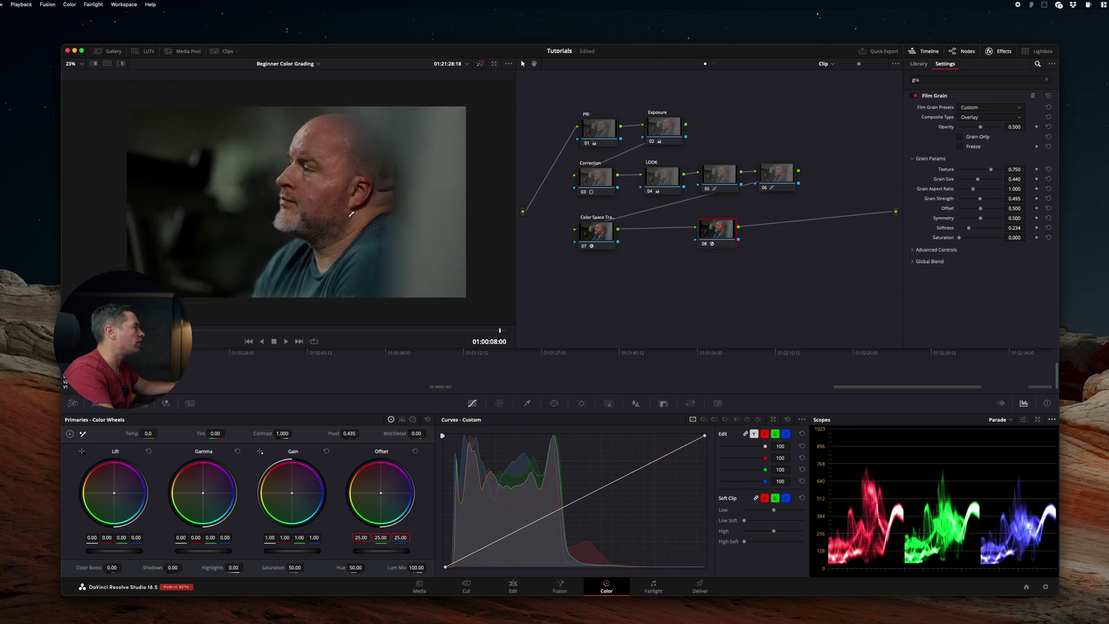
click(771, 175)
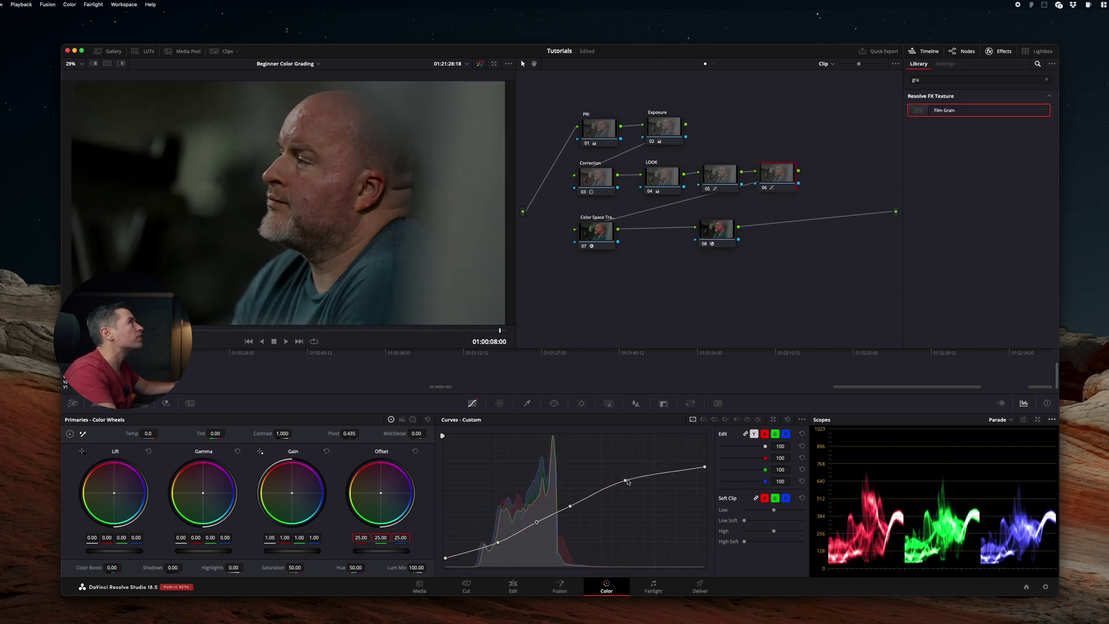
drag(570, 500, 571, 505)
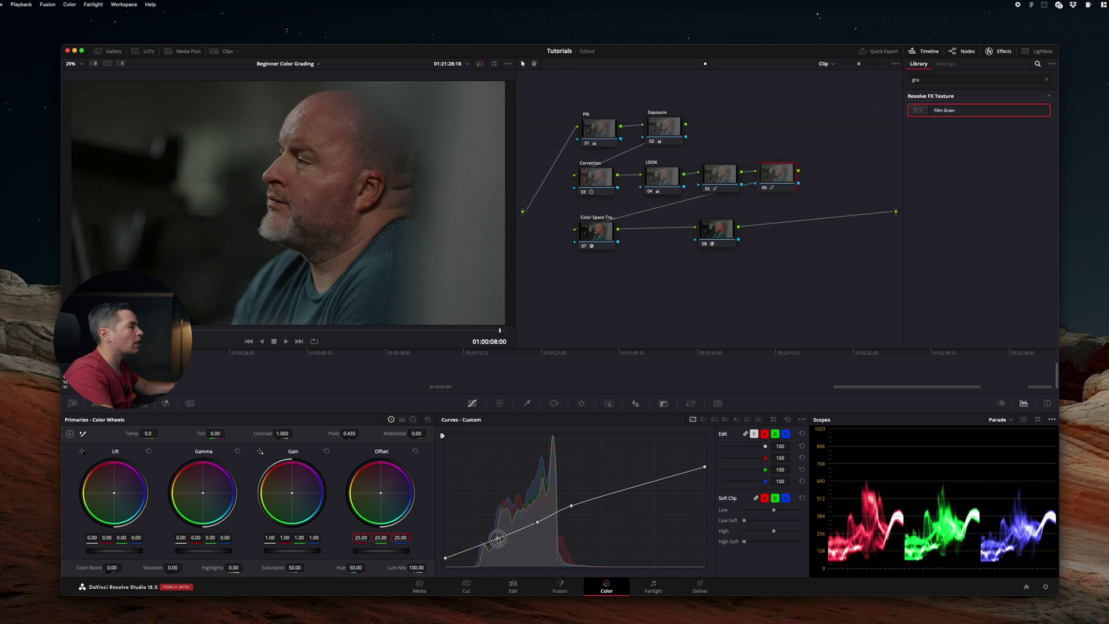
Insert a Vignette node before Film Grain, adjusting size and anamorphism with blend about 0.138
click(711, 232)
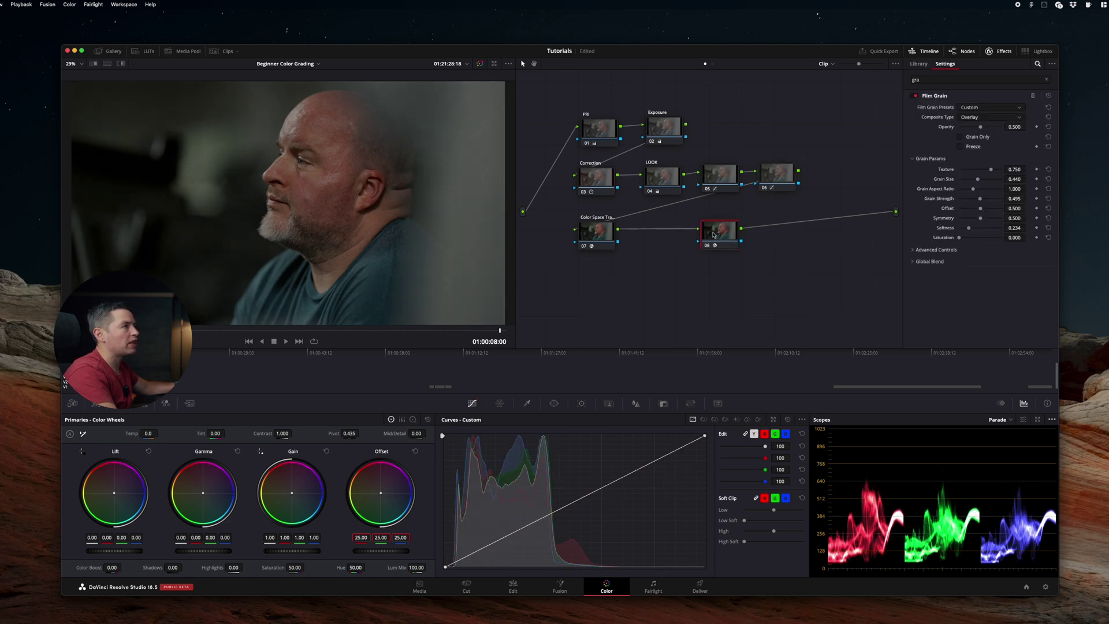
key(shift+s)
click(1046, 79)
text(Vign)
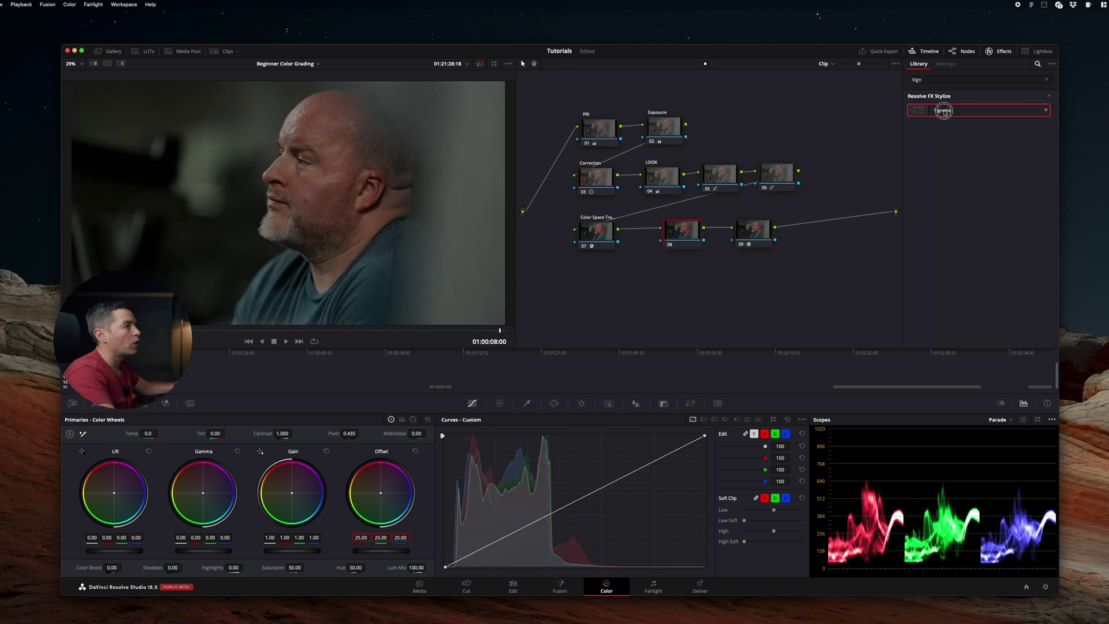
double_click(950, 110)
mouse_move(982, 130)
mouse_down()
mouse_move(992, 130)
mouse_move(987, 143)
mouse_up()
drag(990, 198, 965, 196)
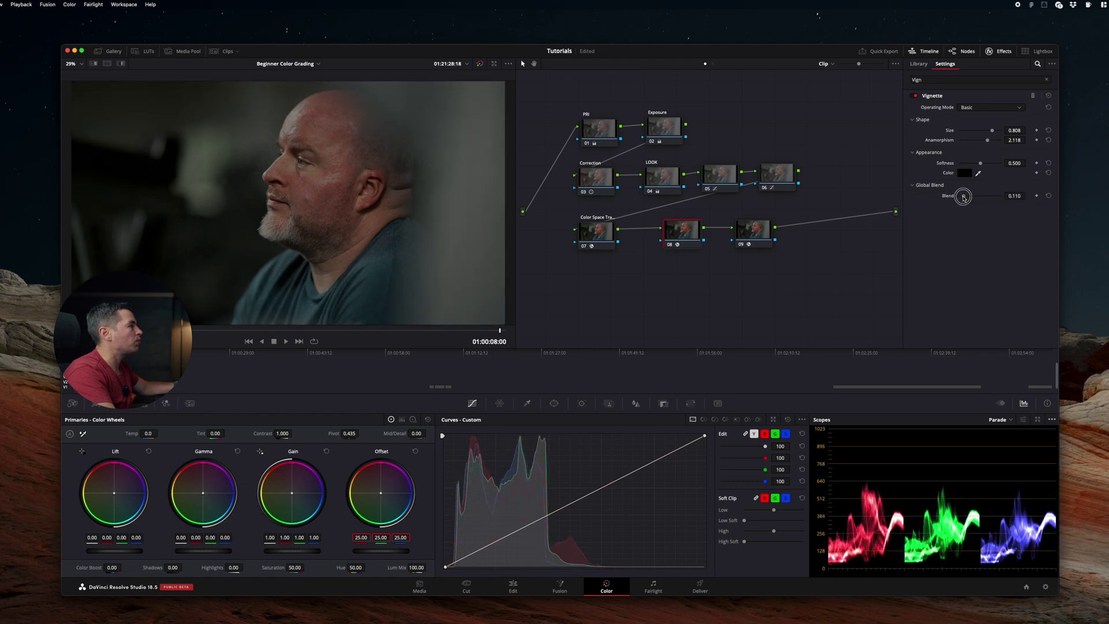
Play the clip from a later point to preview the grade
click(356, 329)
key(space)
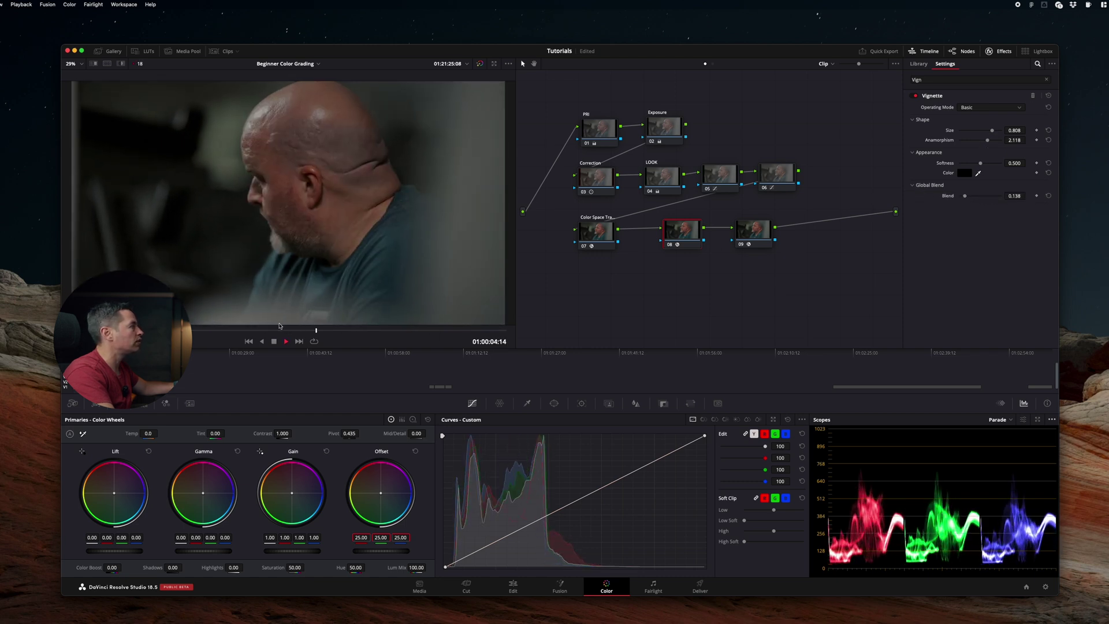
click(777, 173)
On node 05, rotate the blue-purple hues slightly in Hue vs Hue, then check Hue vs Sat
click(730, 184)
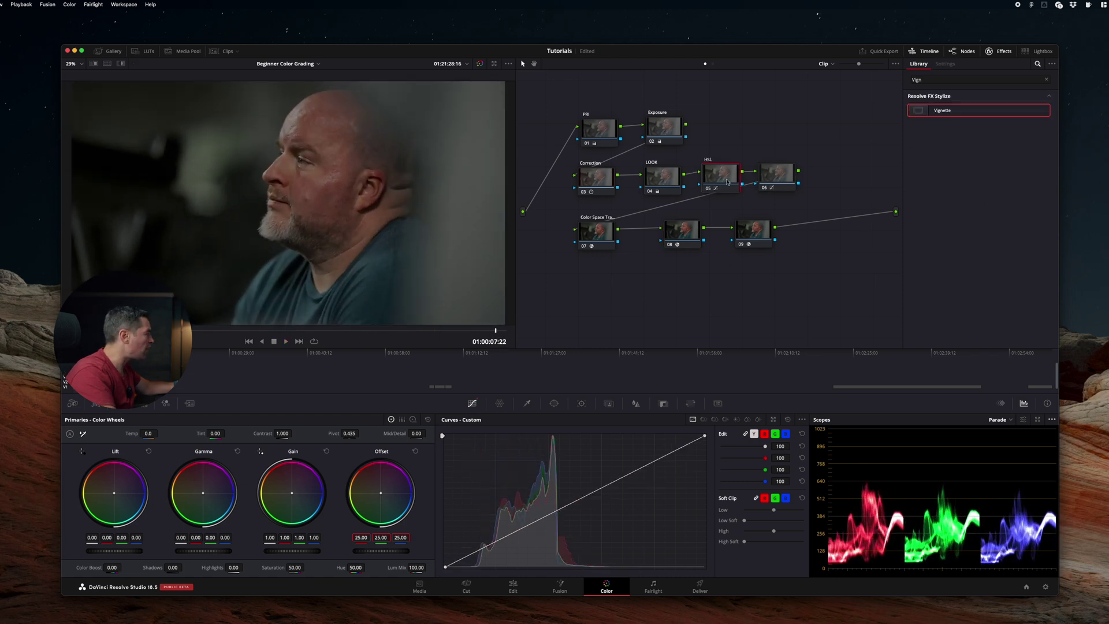
click(703, 420)
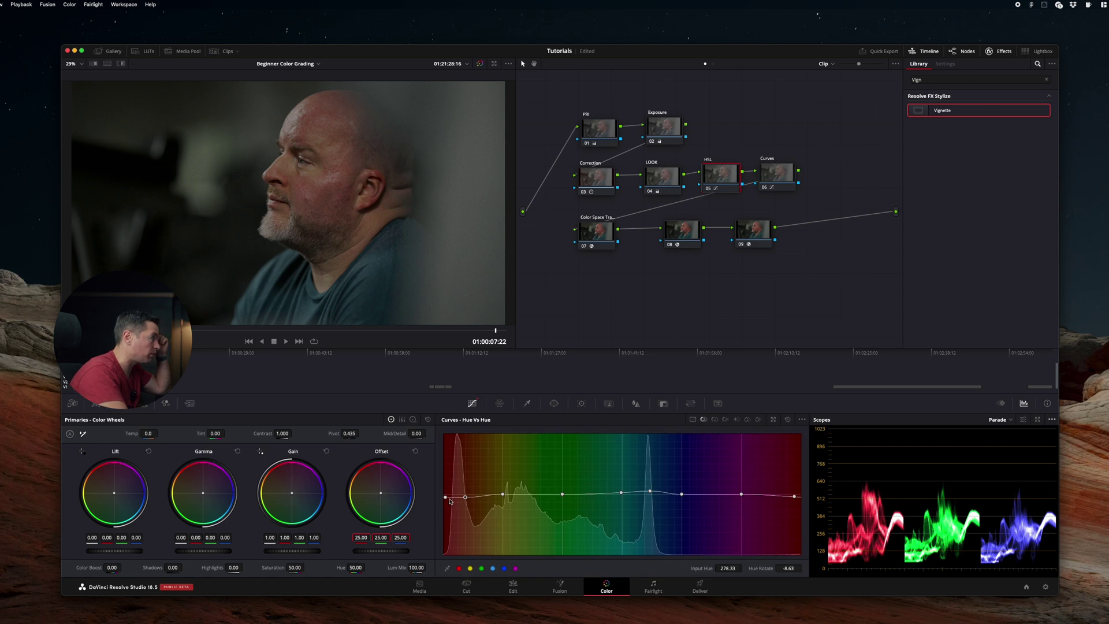
mouse_move(454, 500)
mouse_down()
mouse_move(500, 496)
mouse_move(446, 503)
mouse_up()
click(715, 419)
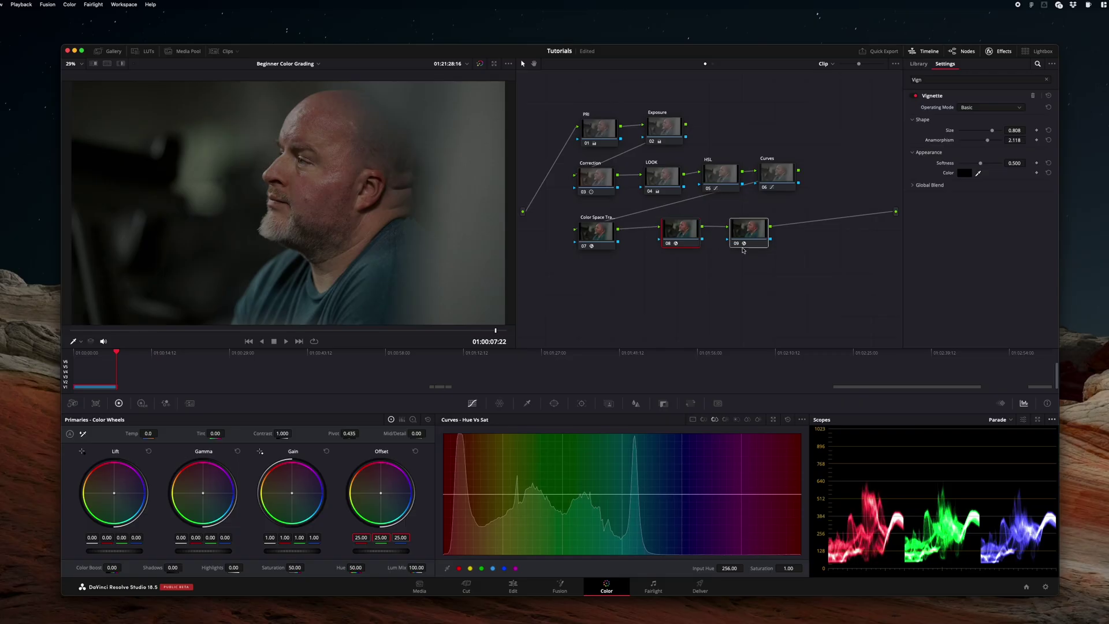
Re-enable the Color Space Transform, PRI and Correction nodes
click(595, 231)
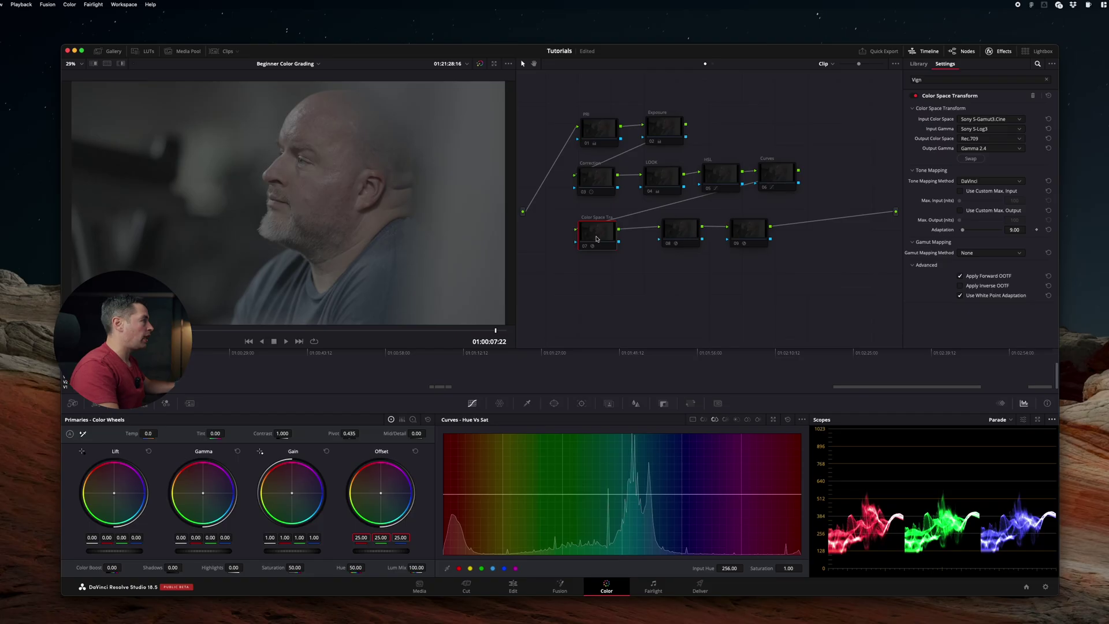
key(ctrl+d)
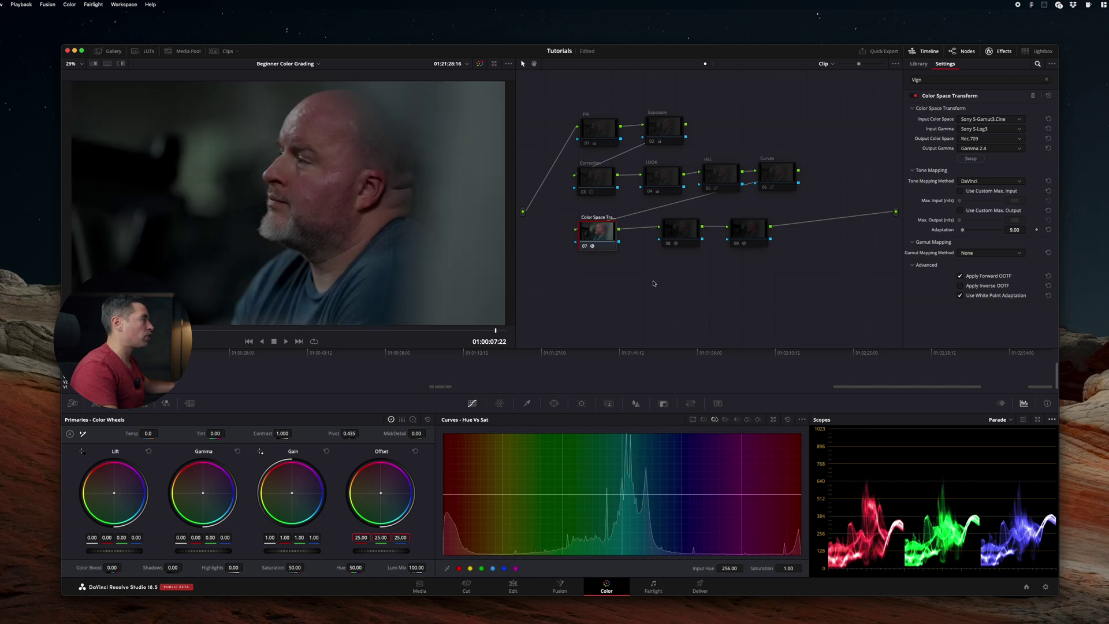
click(657, 128)
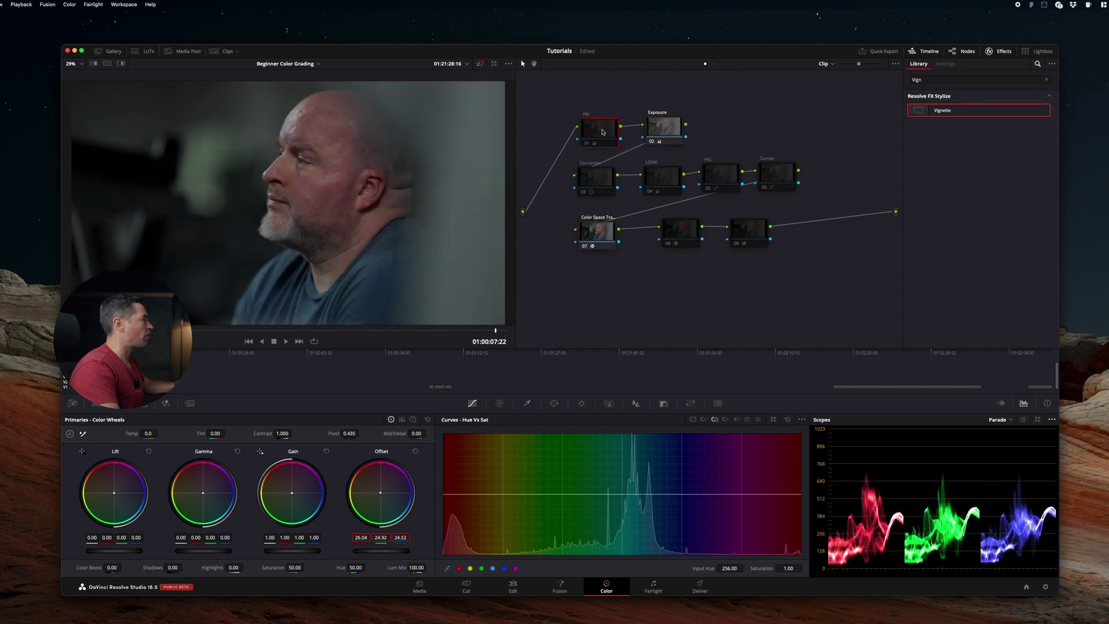
key(ctrl+d)
click(657, 179)
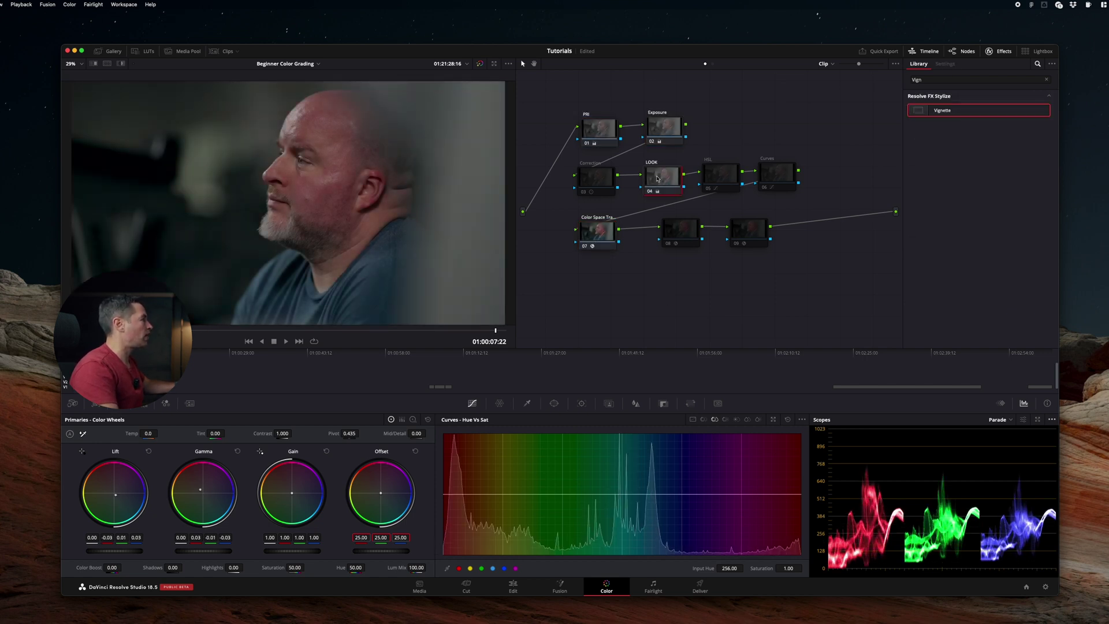
key(ctrl+d)
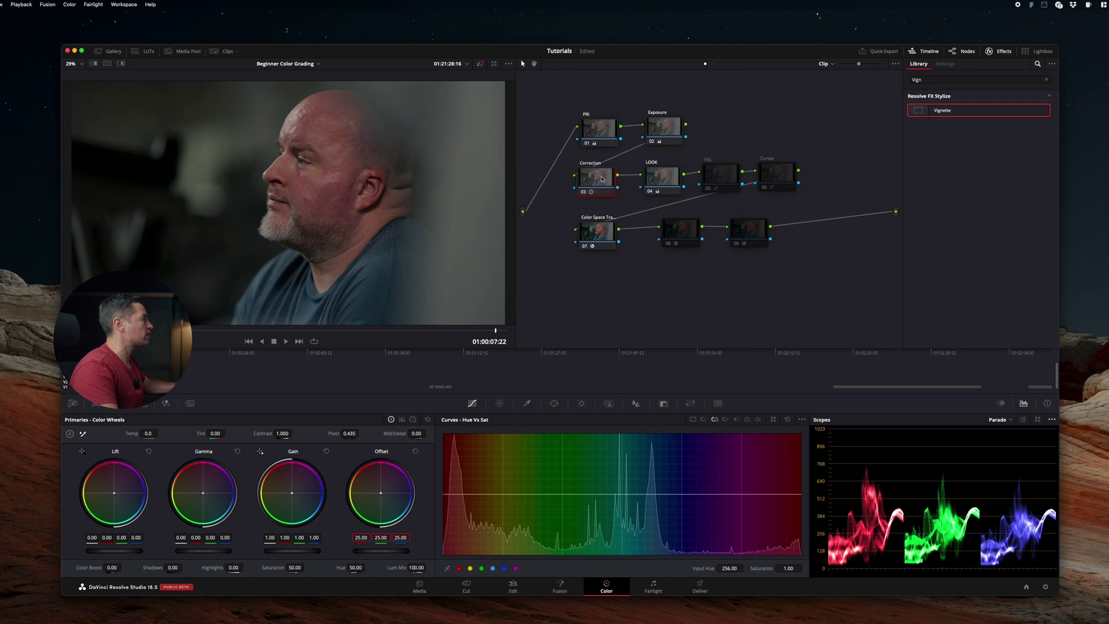
Re-enable the HSL, Curves and Vignette nodes
click(716, 178)
key(ctrl+d)
click(777, 181)
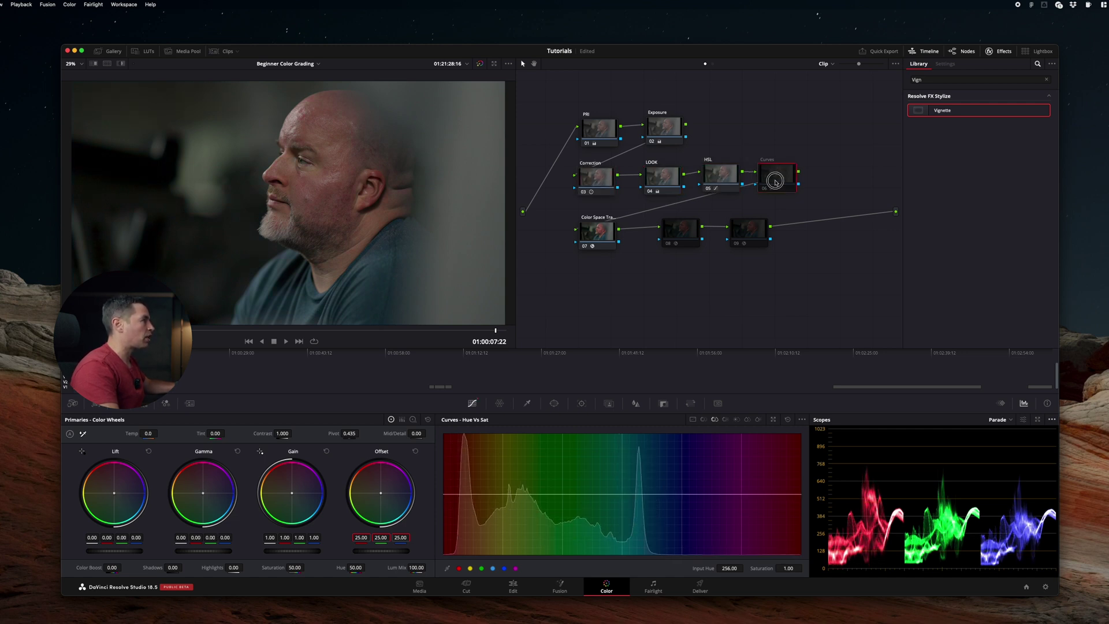
key(ctrl+d)
click(679, 232)
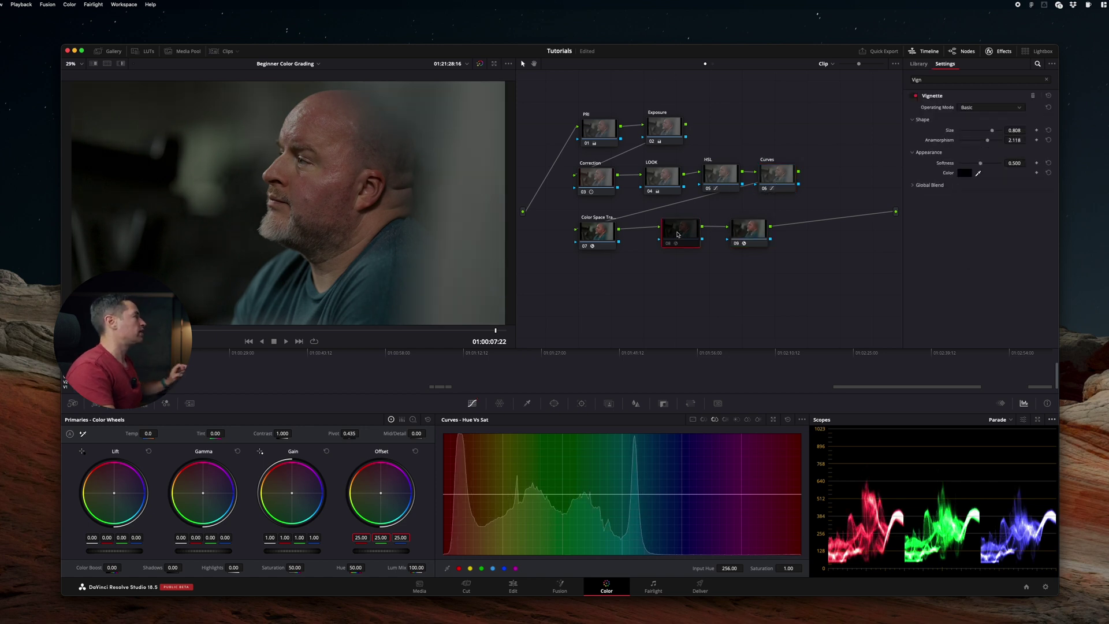
key(ctrl+d)
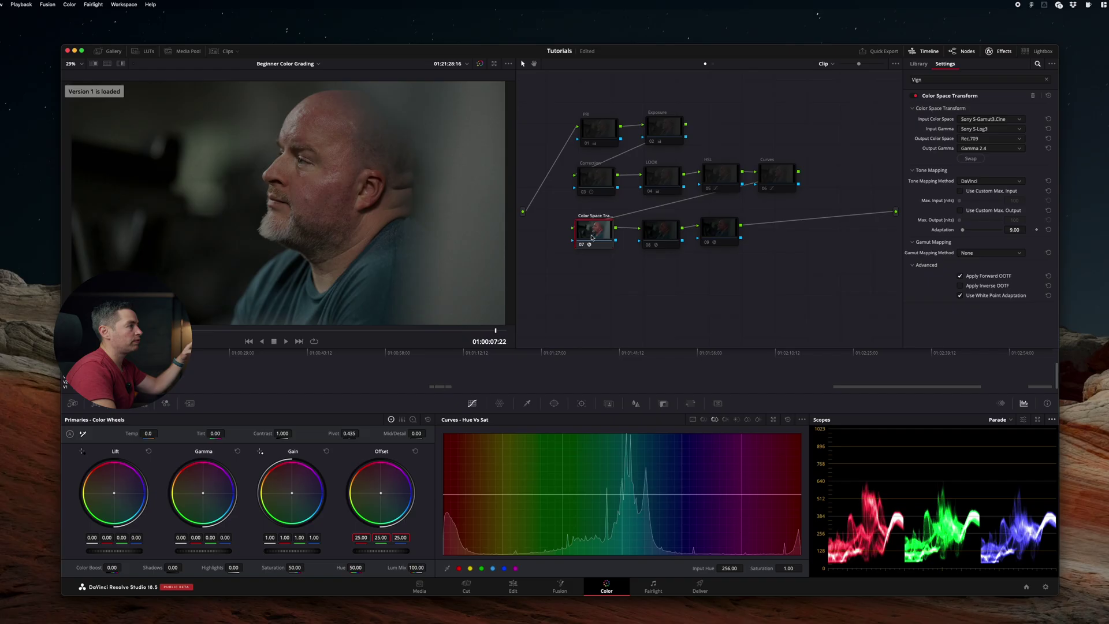
Toggle the color space conversion, then bypass the whole grade to compare with the original
key(ctrl+d)
key(ctrl+d)
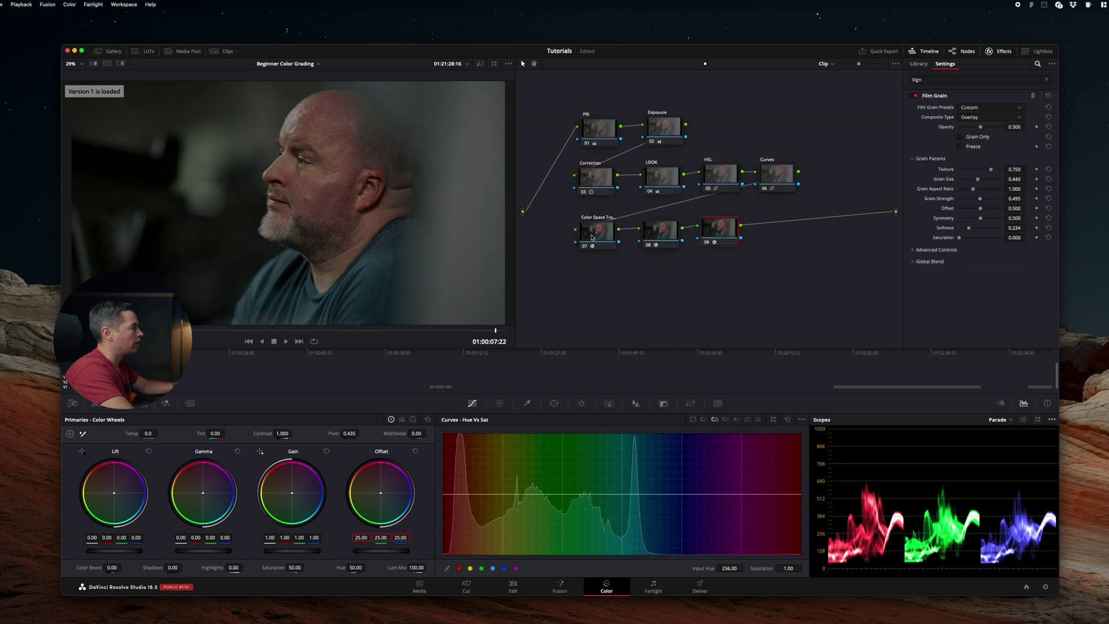
key(shift+d)
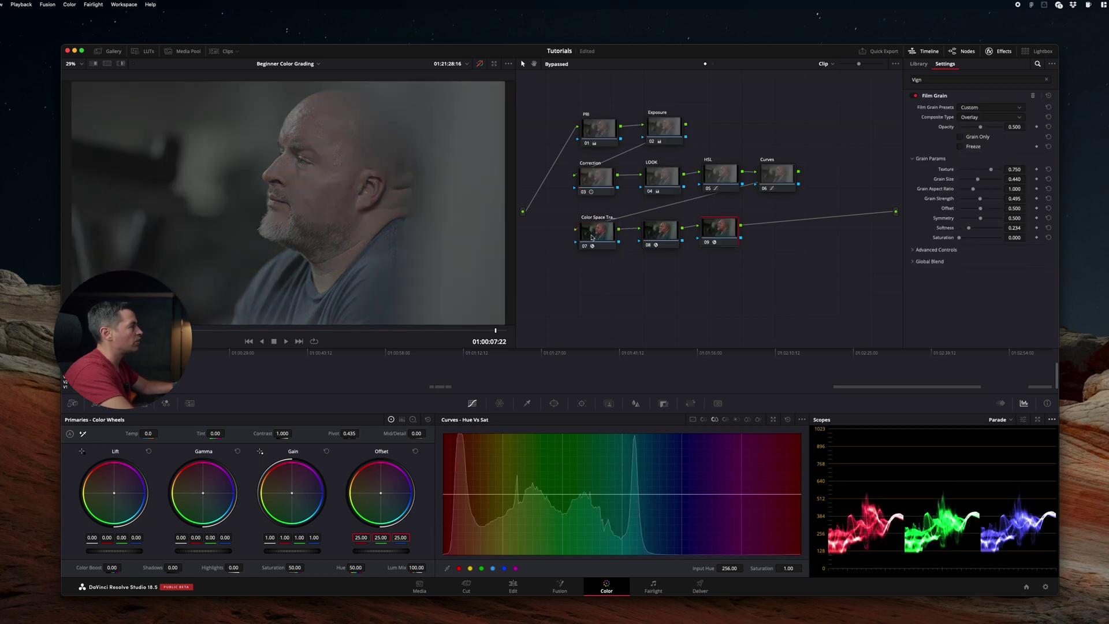
key(shift+d)
key(shift+d)
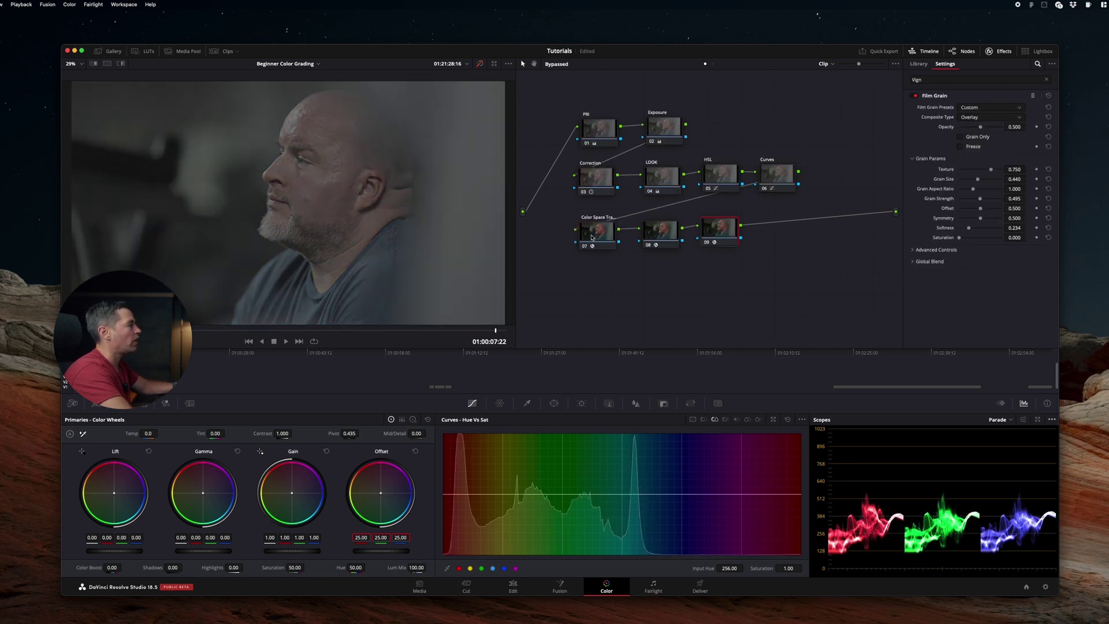
key(shift+d)
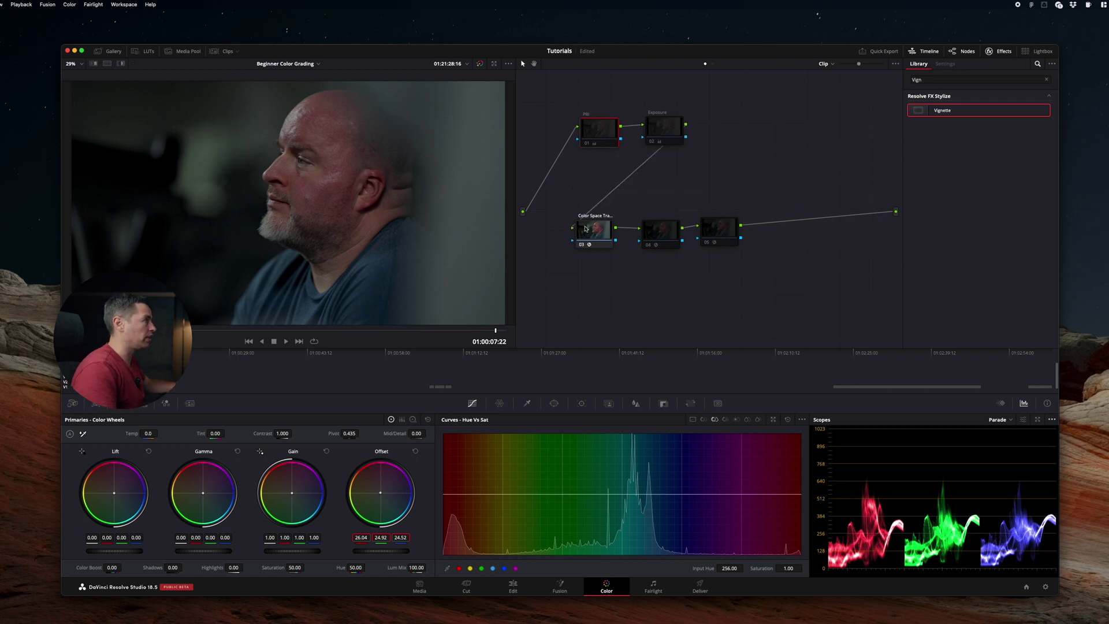
Apply Vignette to node 04, move the grain node right, and insert an empty node after the CST
drag(942, 109, 670, 234)
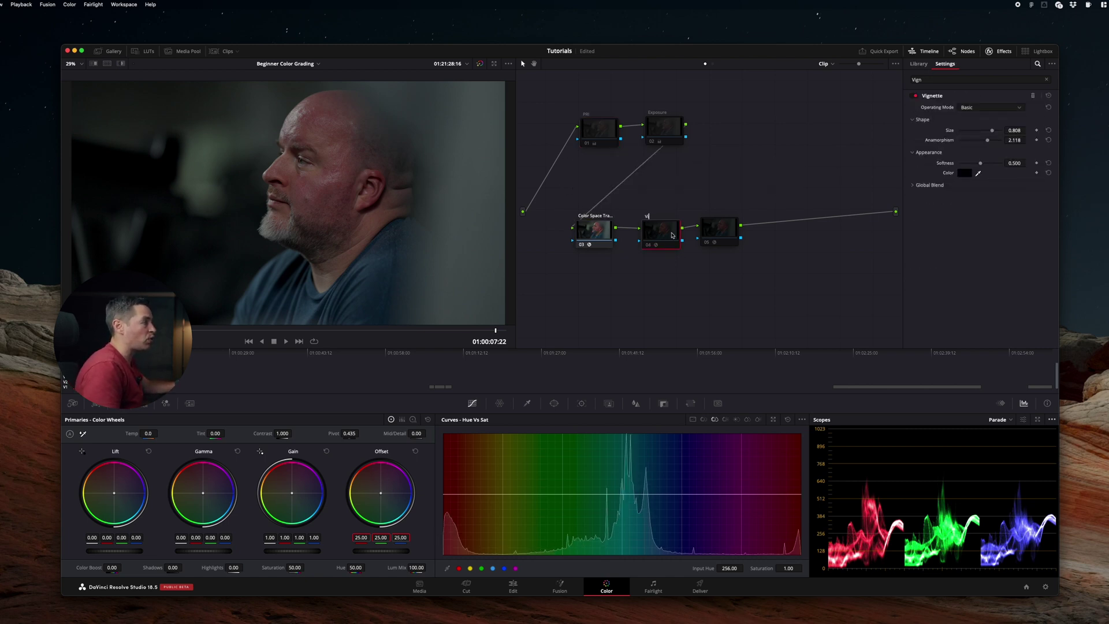
click(718, 234)
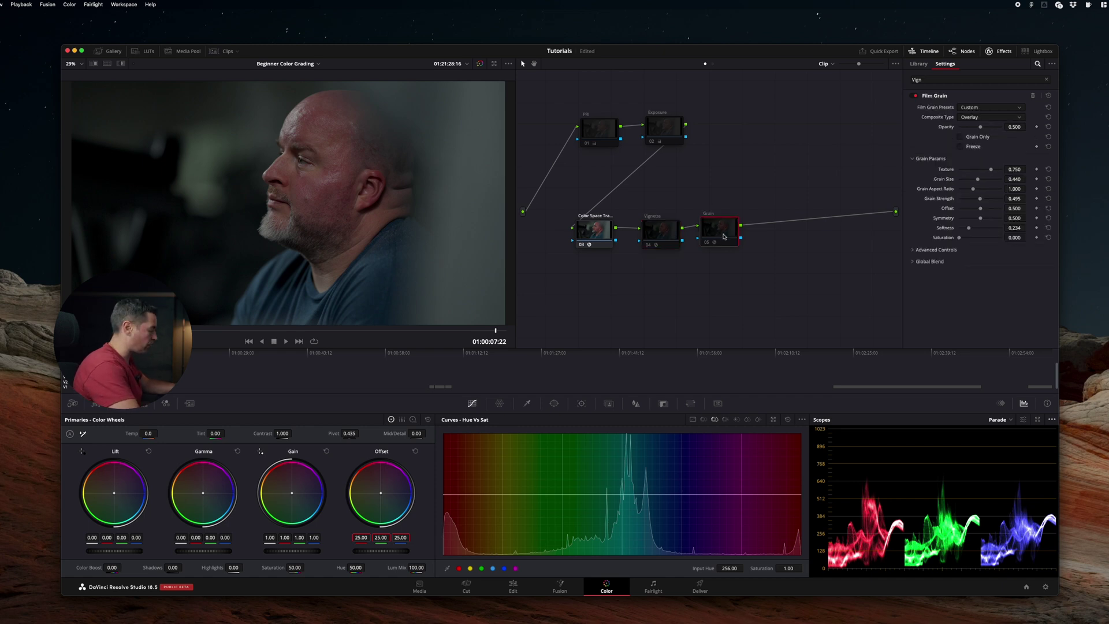
drag(723, 237, 828, 236)
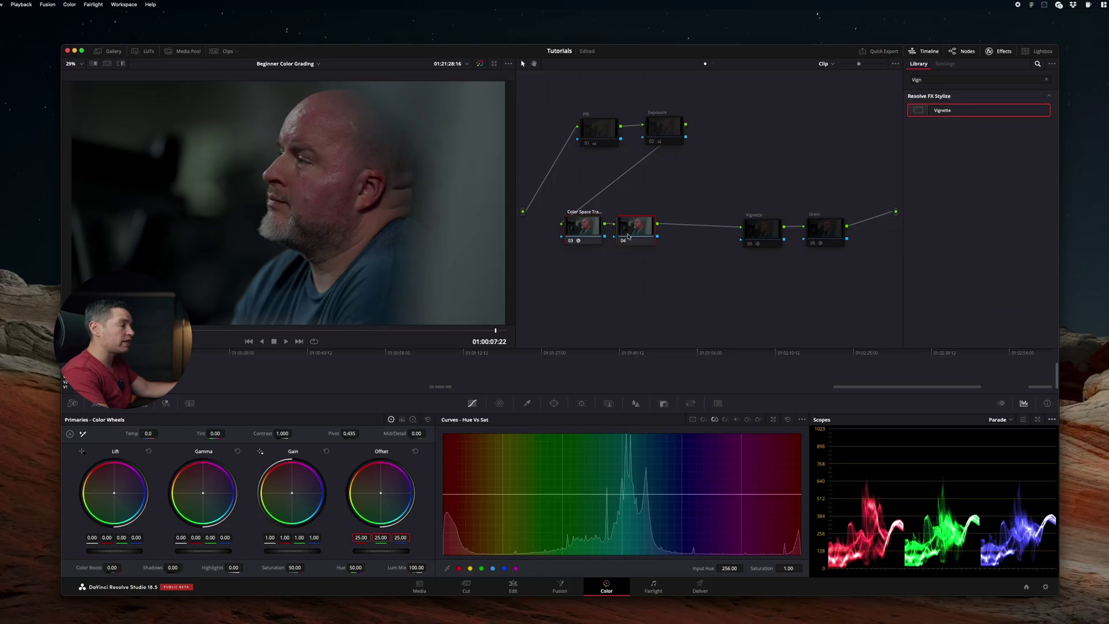
drag(642, 231, 666, 232)
Apply the Rec709 Kodak 2383 D60 LUT to node 04, then view the CST's output gamma options
right_click(668, 228)
mouse_move(702, 313)
mouse_move(763, 445)
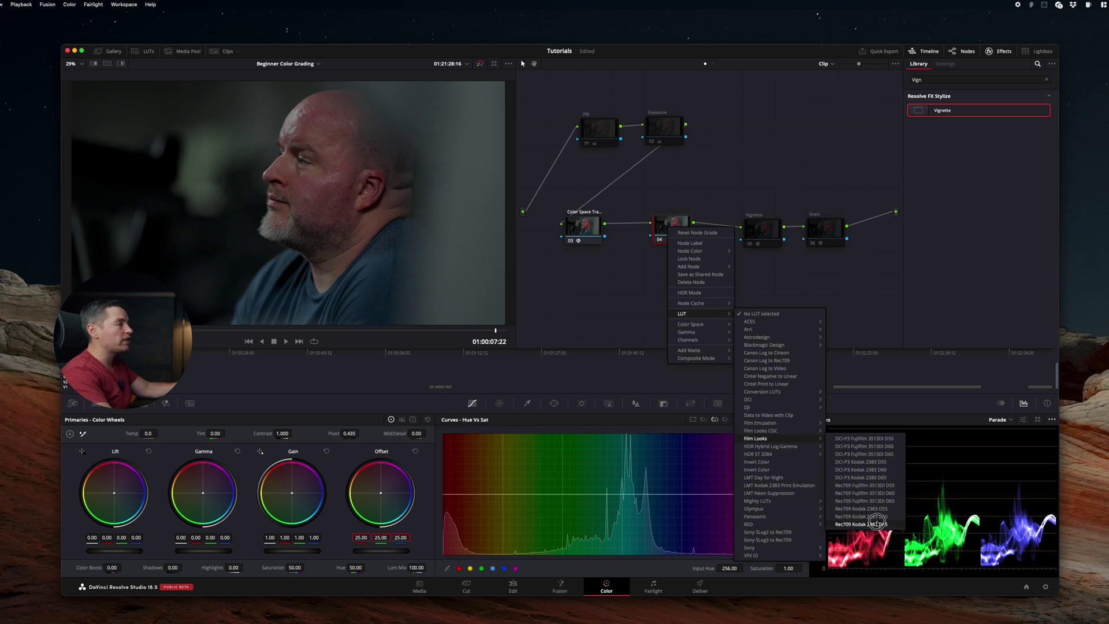
click(876, 518)
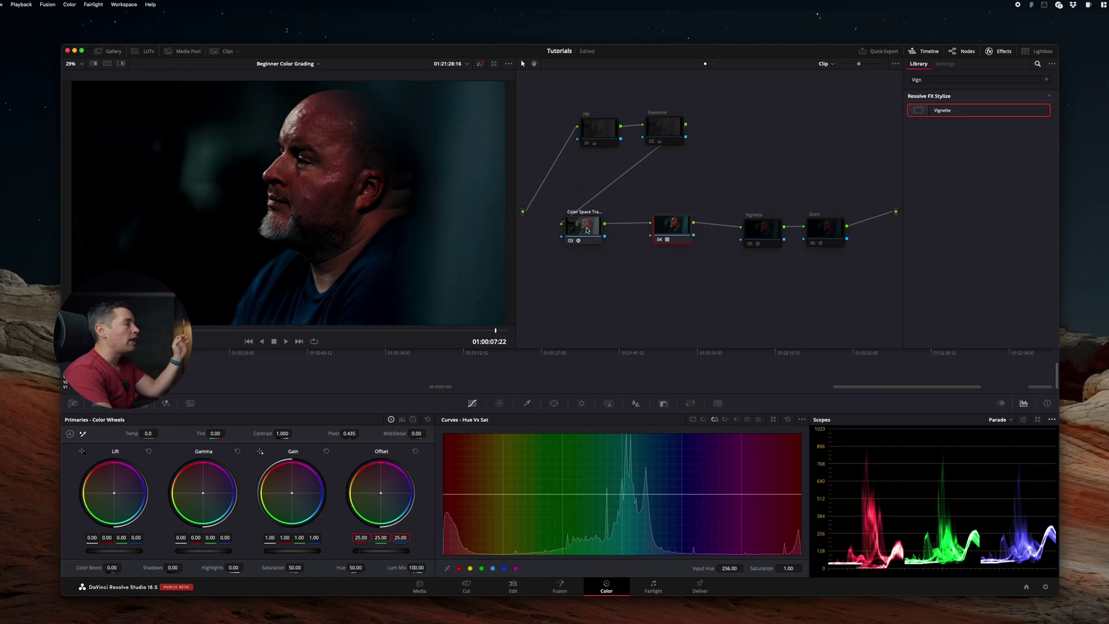
click(583, 225)
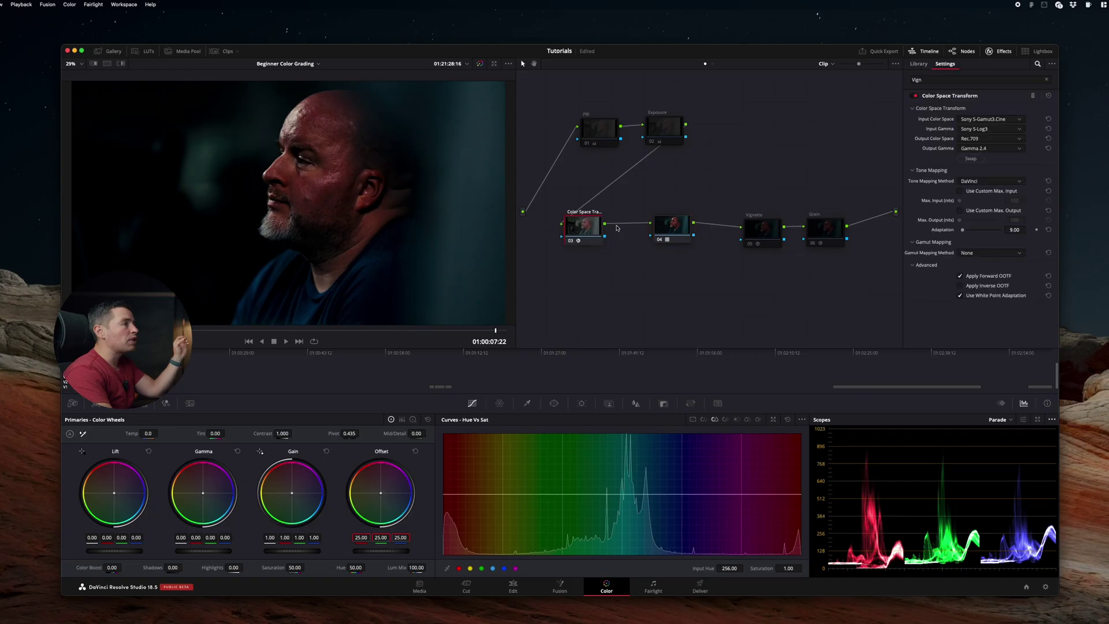
click(995, 148)
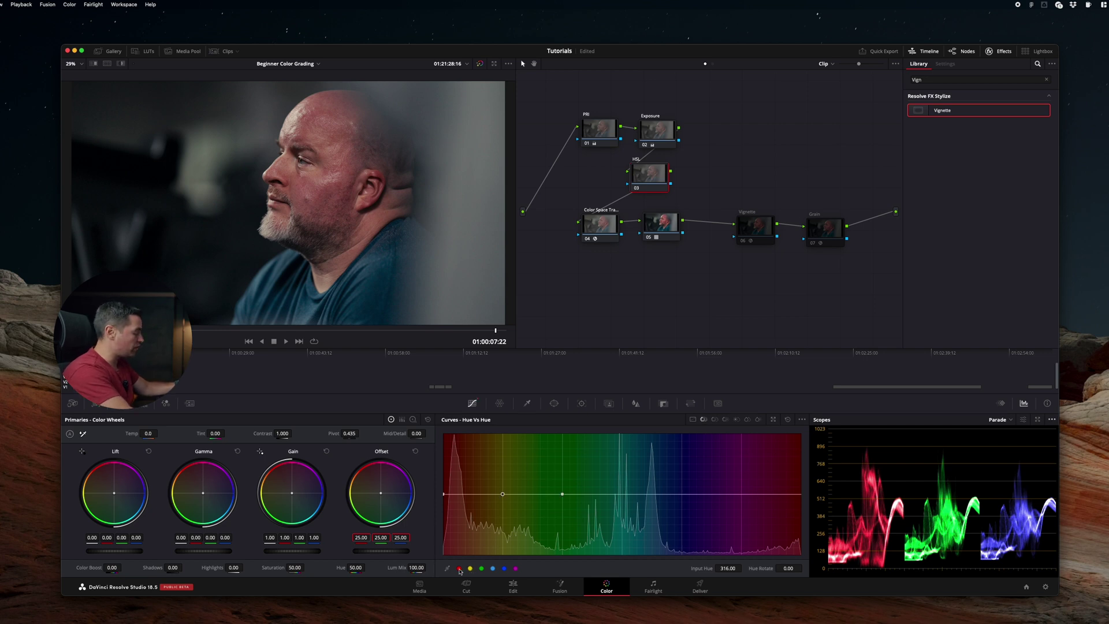
Add Hue vs Hue control points on the HSL node, rotating blue-purple hues near 259.53 by about -7.48
click(444, 495)
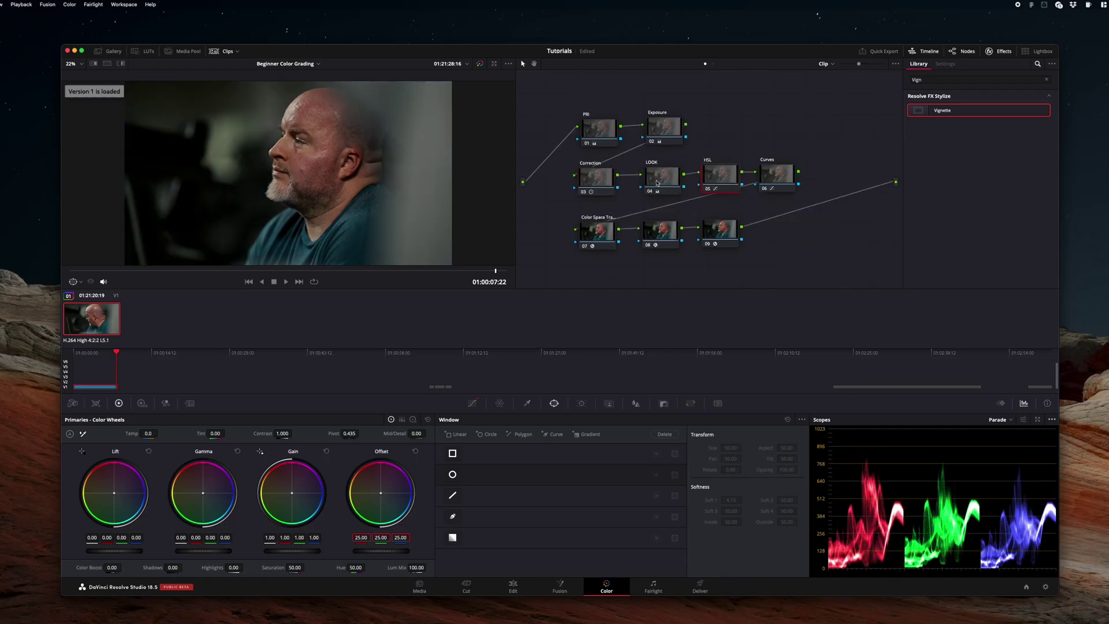
key(ctrl+n)
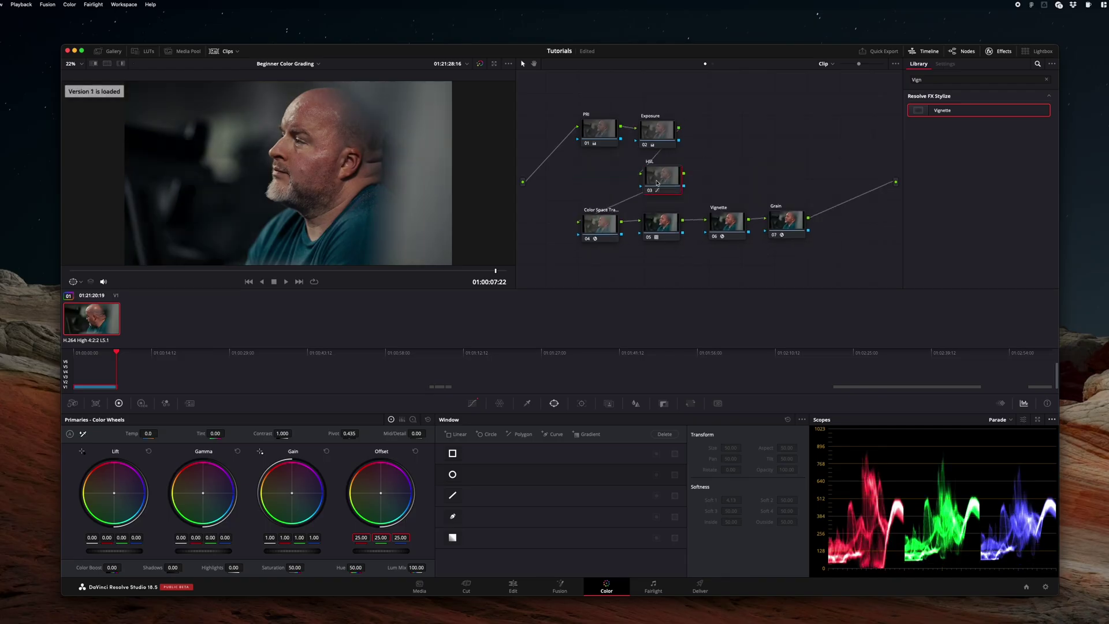
key(ctrl+n)
key(ctrl+b)
key(ctrl+n)
key(ctrl+b)
key(ctrl+b)
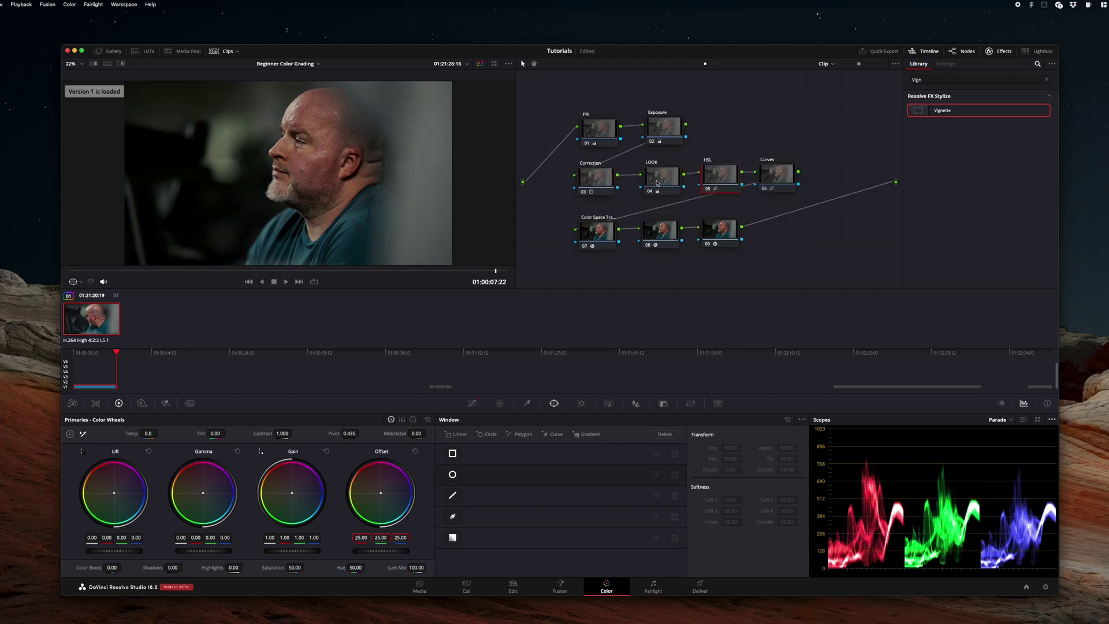
key(ctrl+n)
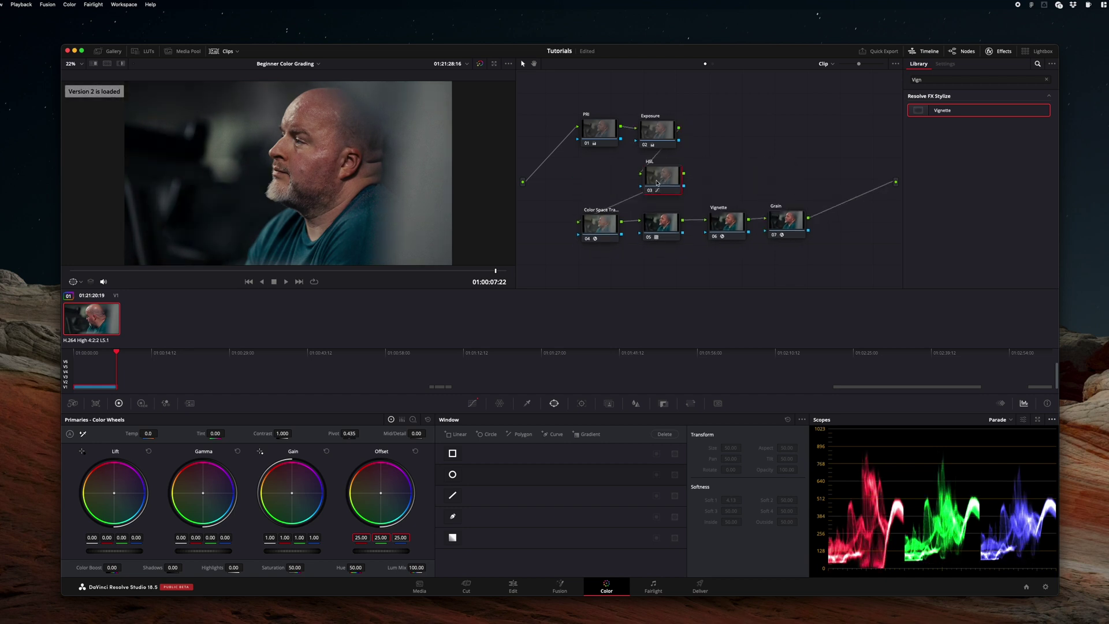
key(ctrl+b)
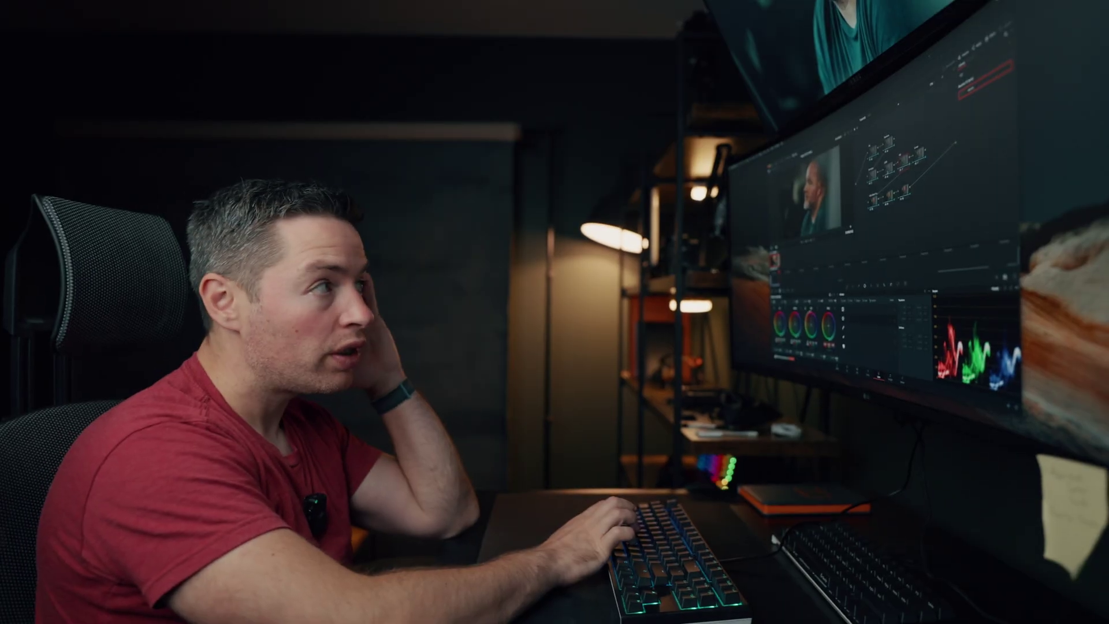